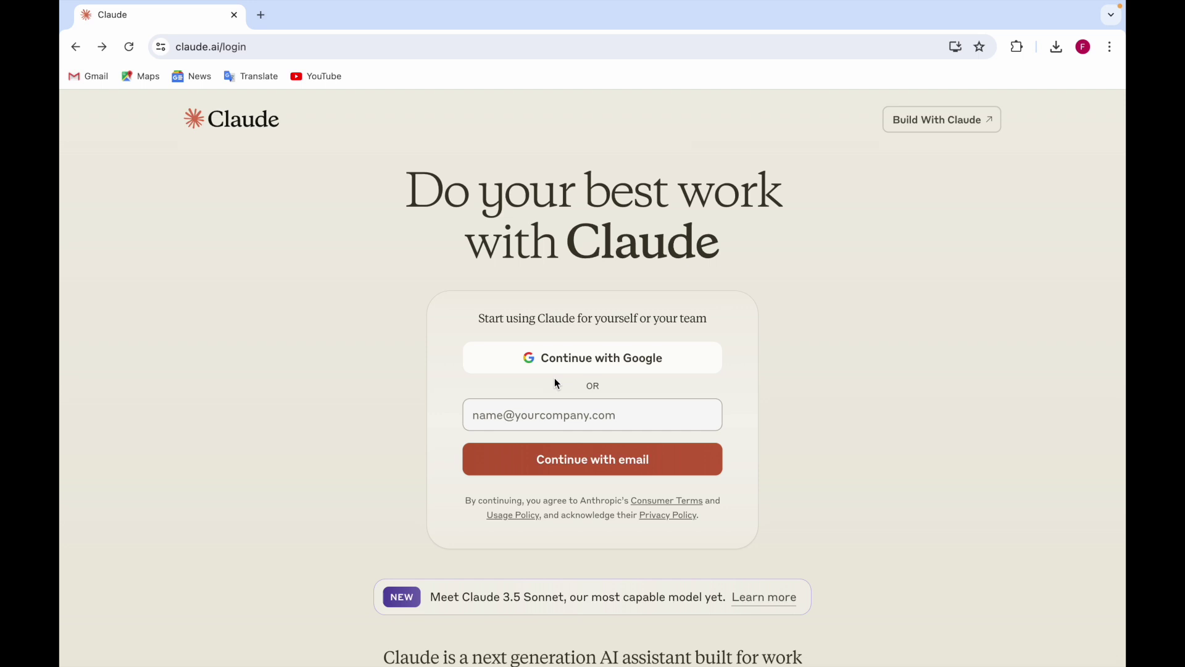
Step: Go forward from the login page back to the signed-in claude.ai chats page
left_click(99, 47)
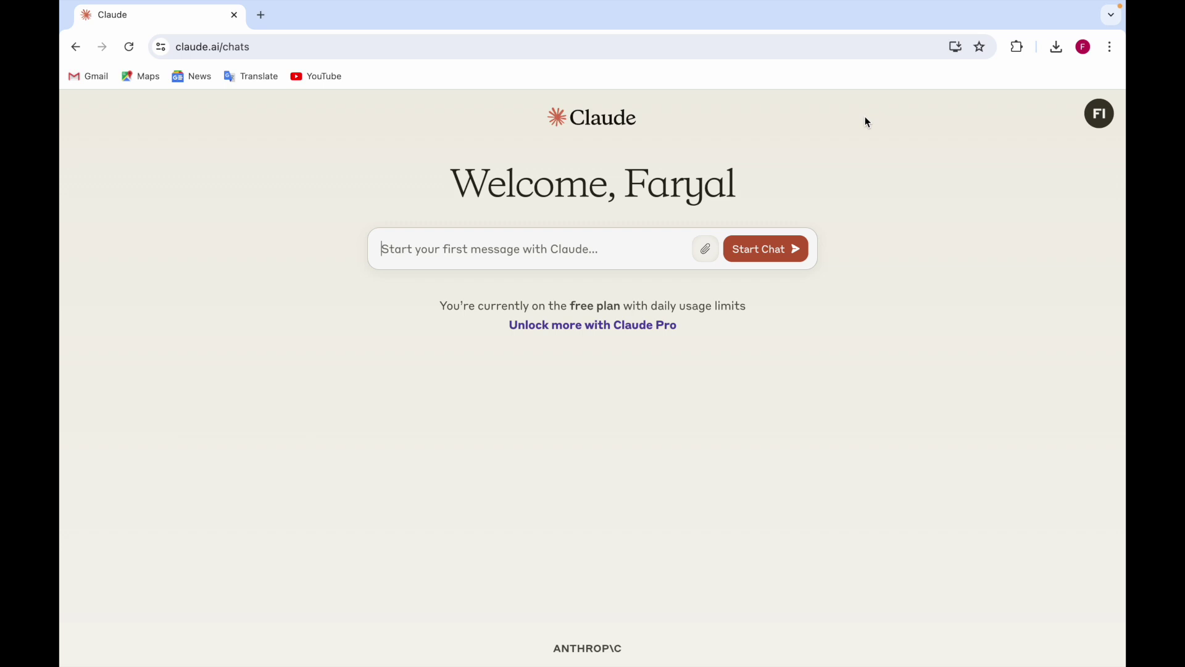
Step: Open Feature Preview from the FI account menu to see Artifacts switched on
left_click(1105, 119)
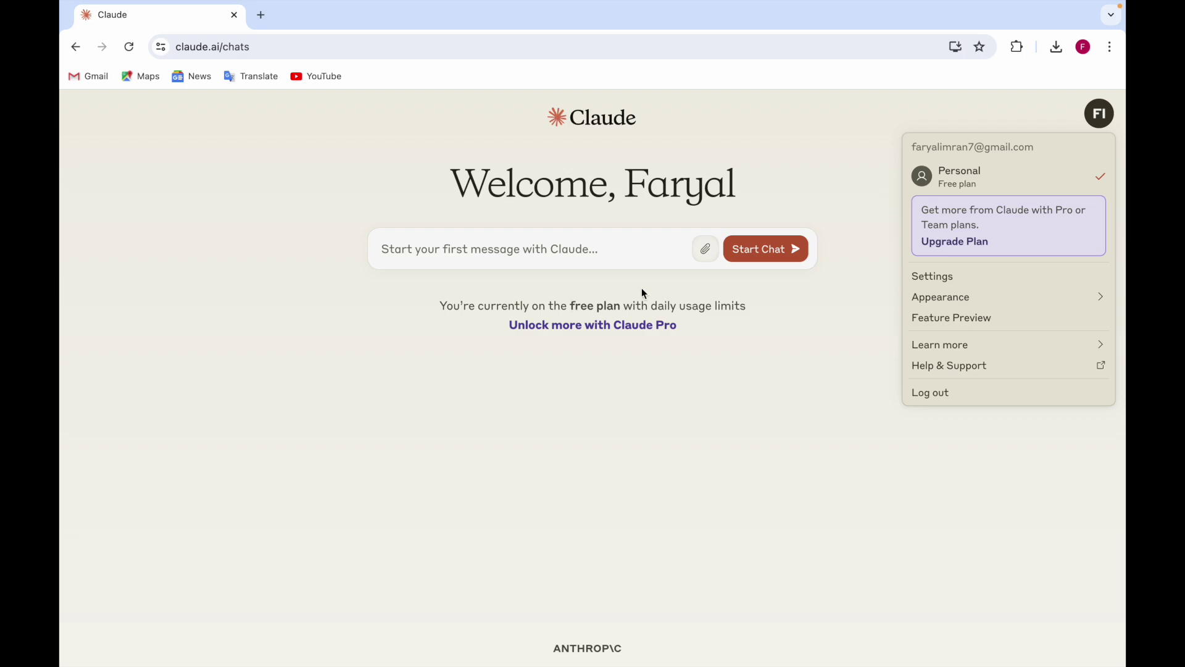
left_click(927, 325)
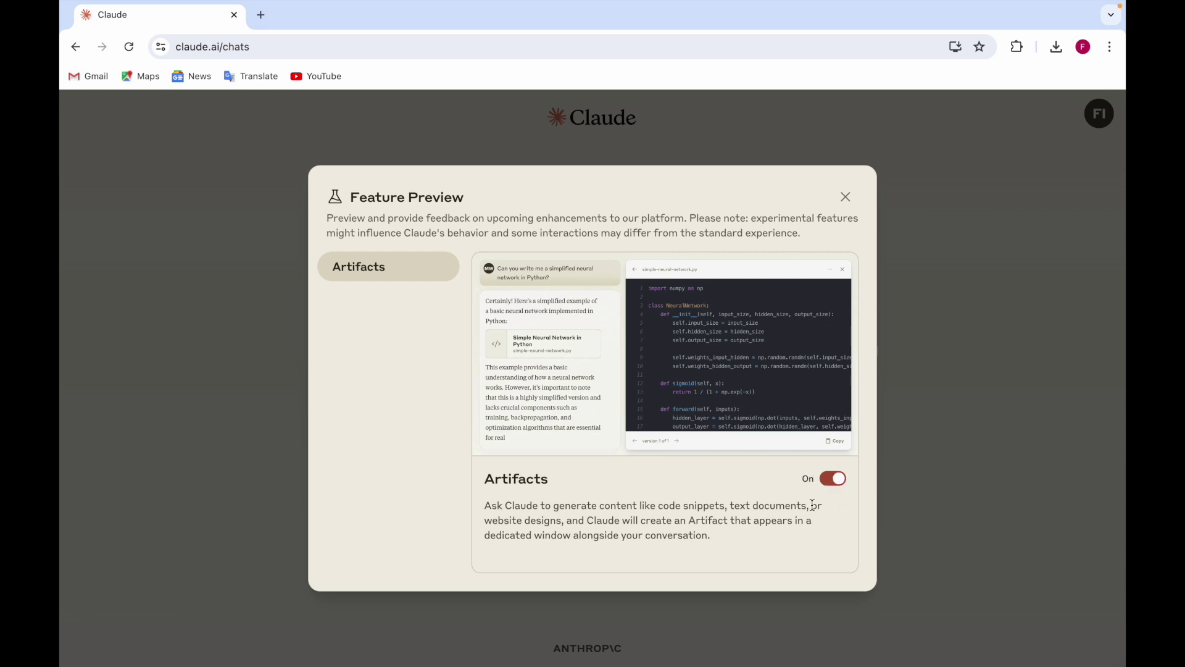
Step: Dismiss the Feature Preview dialog to get back to the empty welcome page
left_click(850, 198)
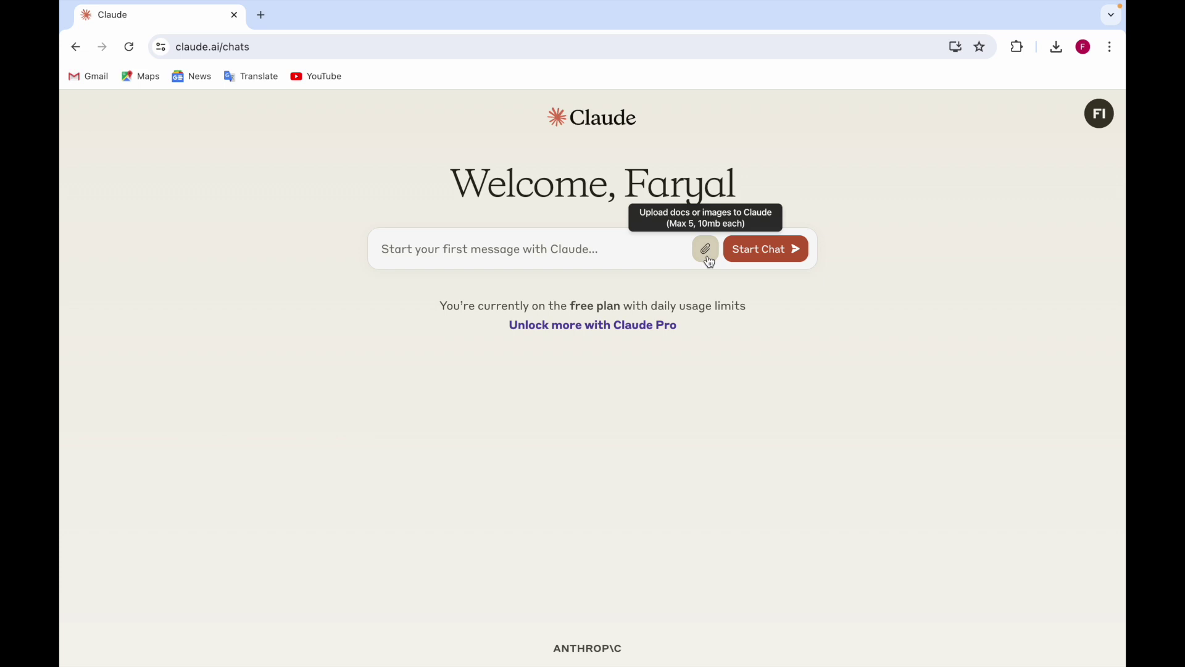
Step: Send 'hi', then draft 'can you tell me about this cat?' with Fluffy_White_Persian_Cat.jpg attached
left_click(467, 244)
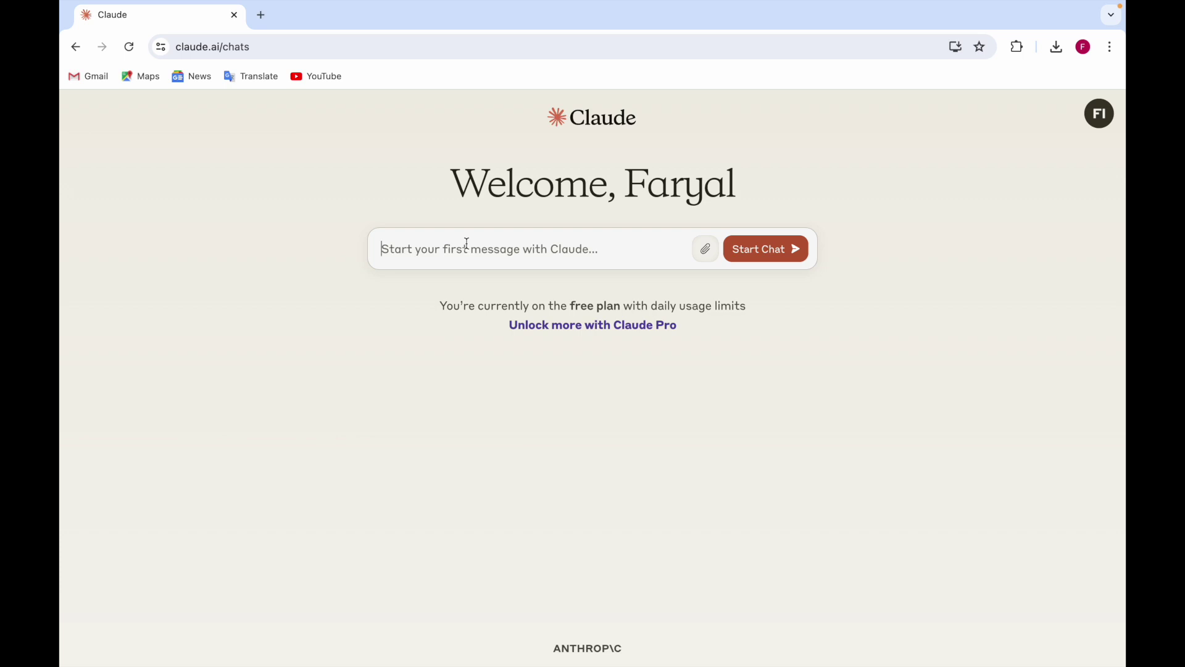
type("h")
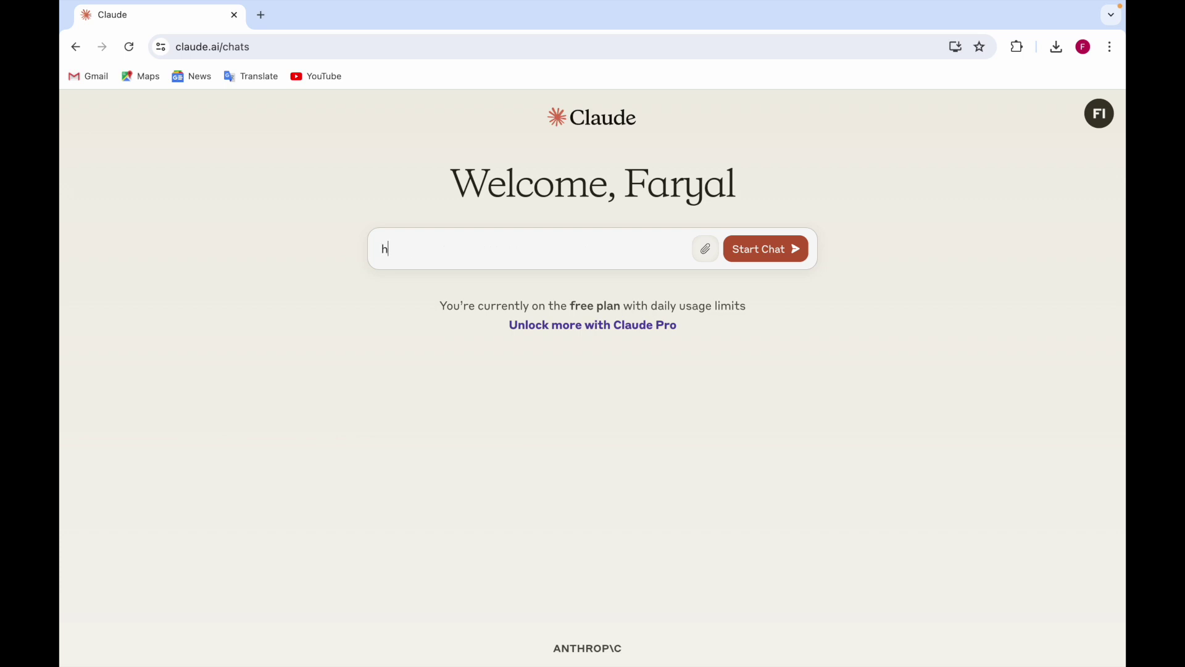
type("i")
key("Return")
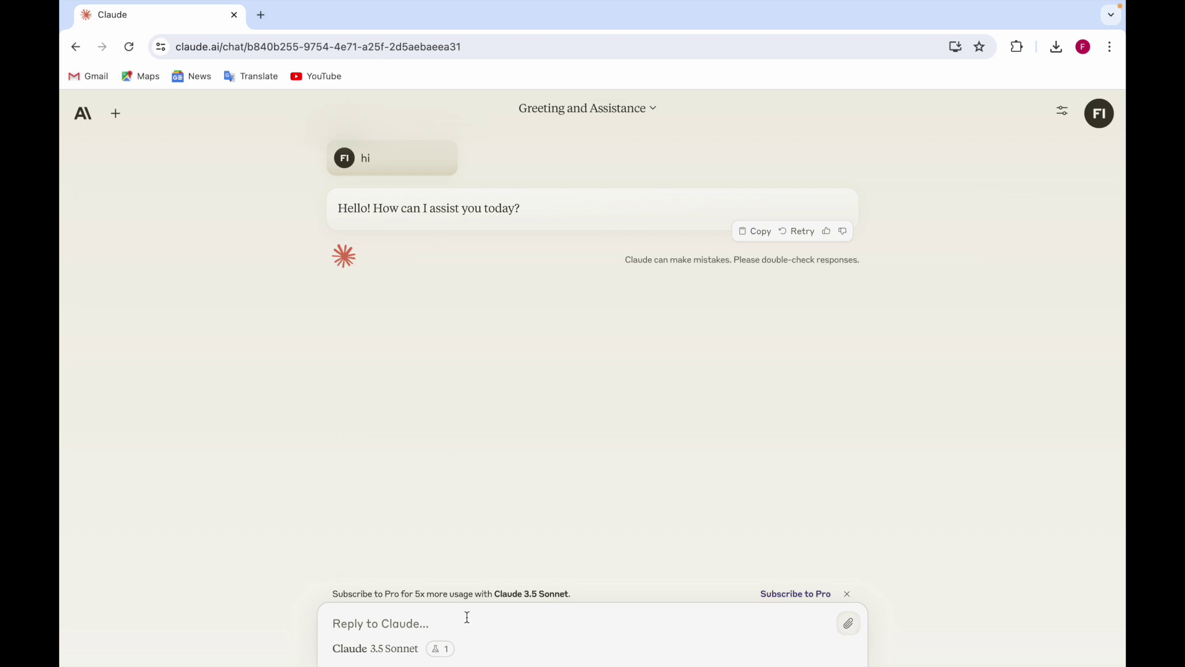
type("can ")
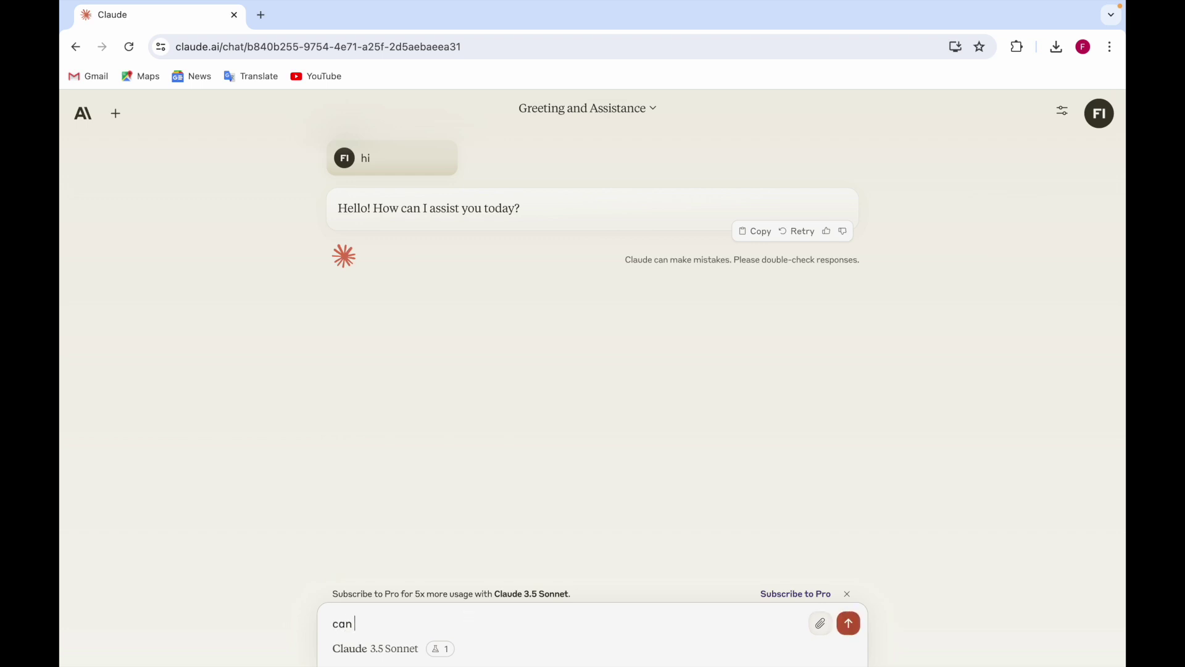
type("you t")
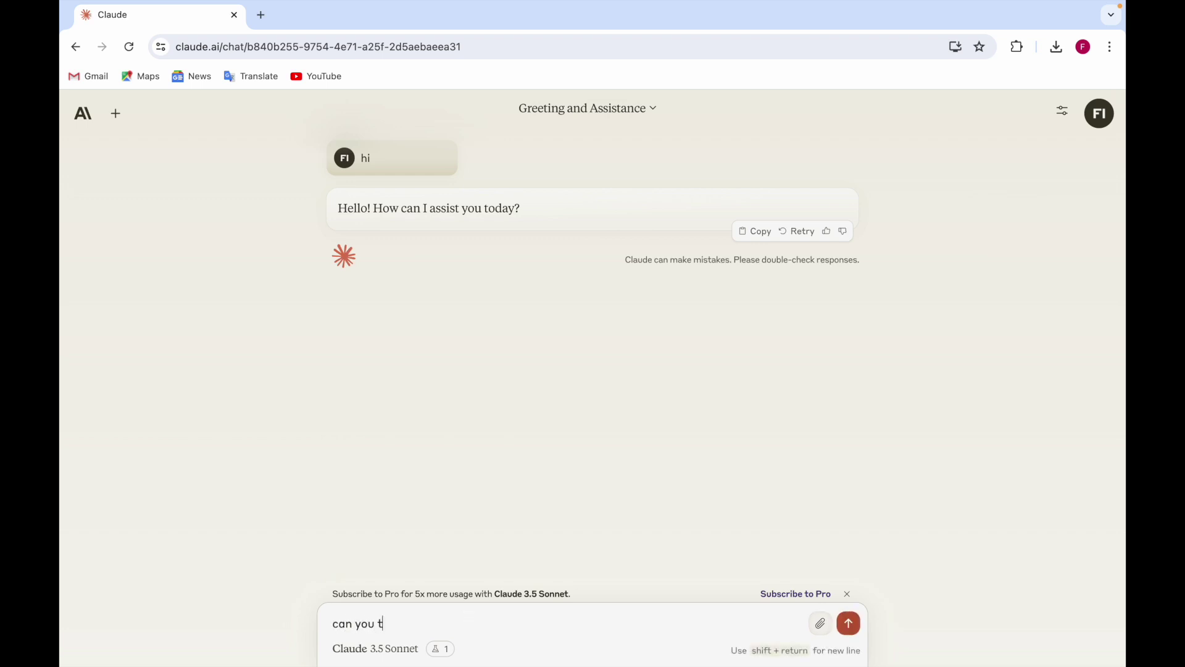
type("ell me about this cat?")
left_click(820, 624)
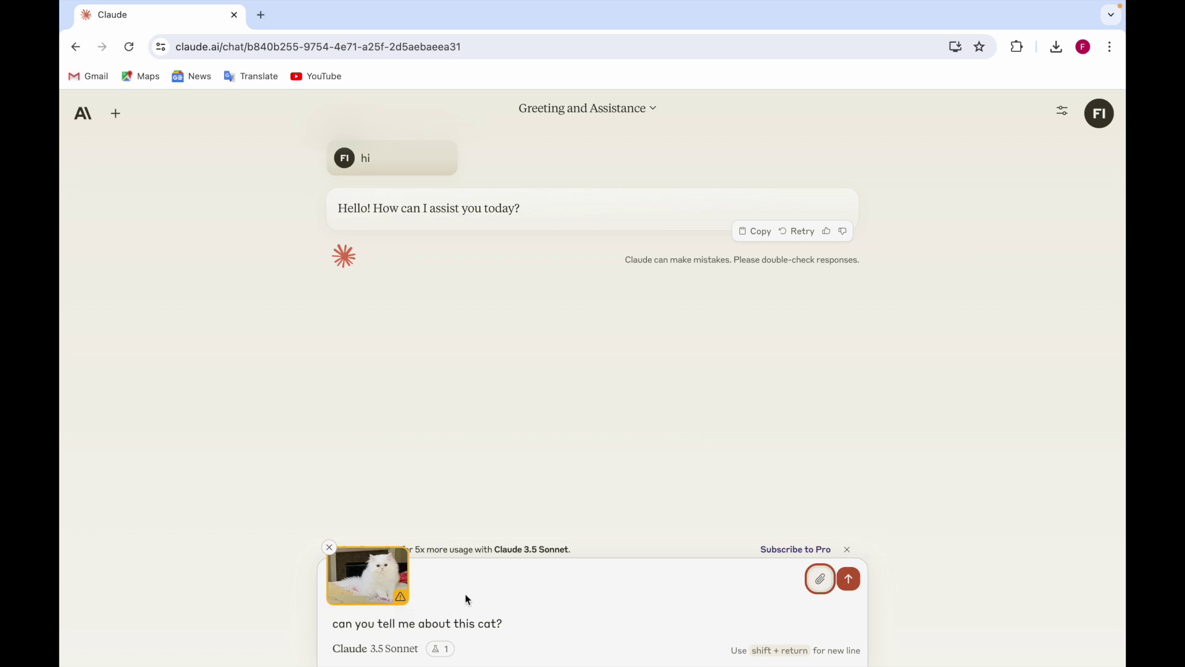
Step: Send the cat question with its photo and read Claude's white Persian cat description
left_click(851, 583)
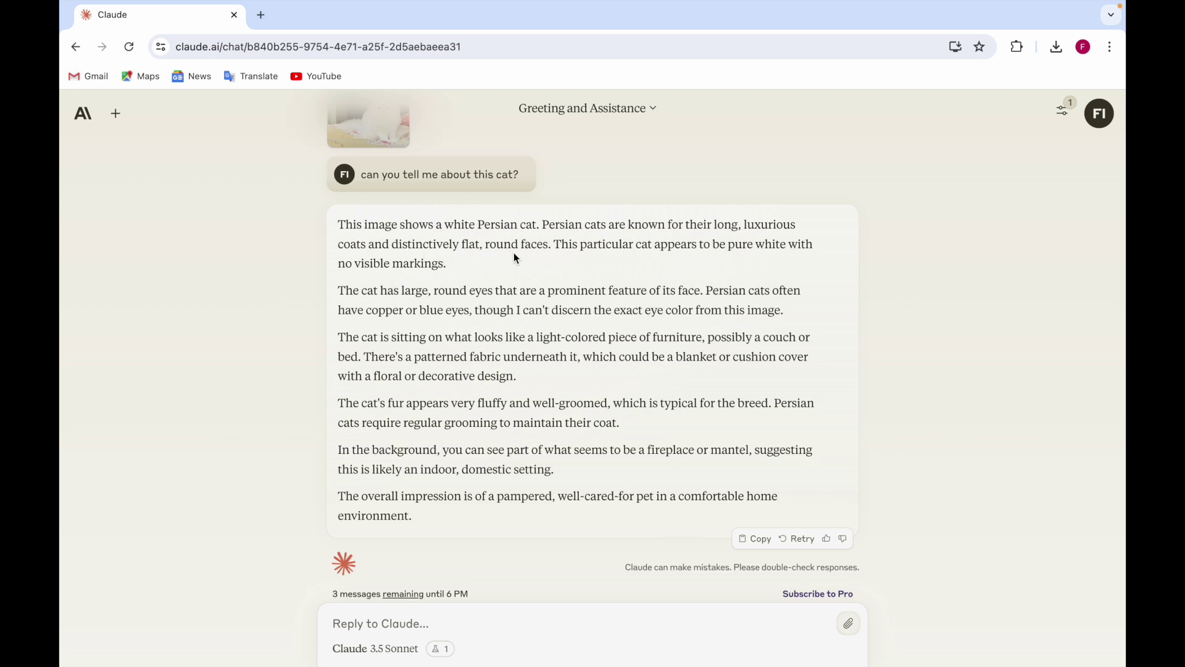
scroll(513, 253, "up", 2)
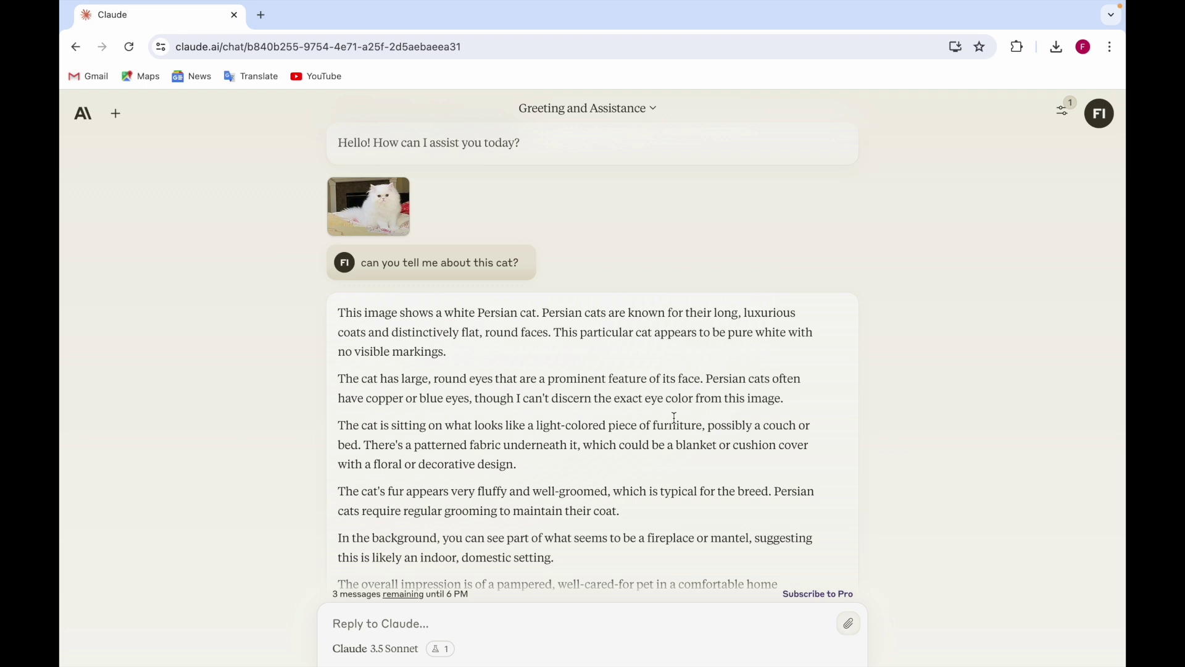
scroll(675, 417, "down", 1)
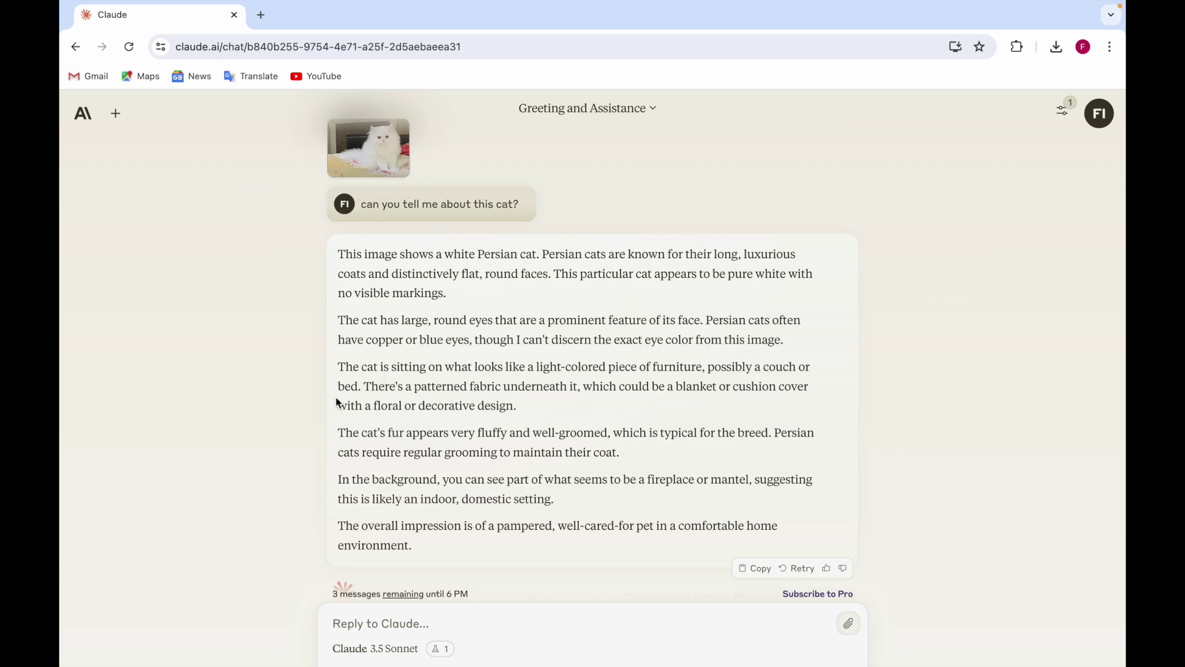
left_click(379, 164)
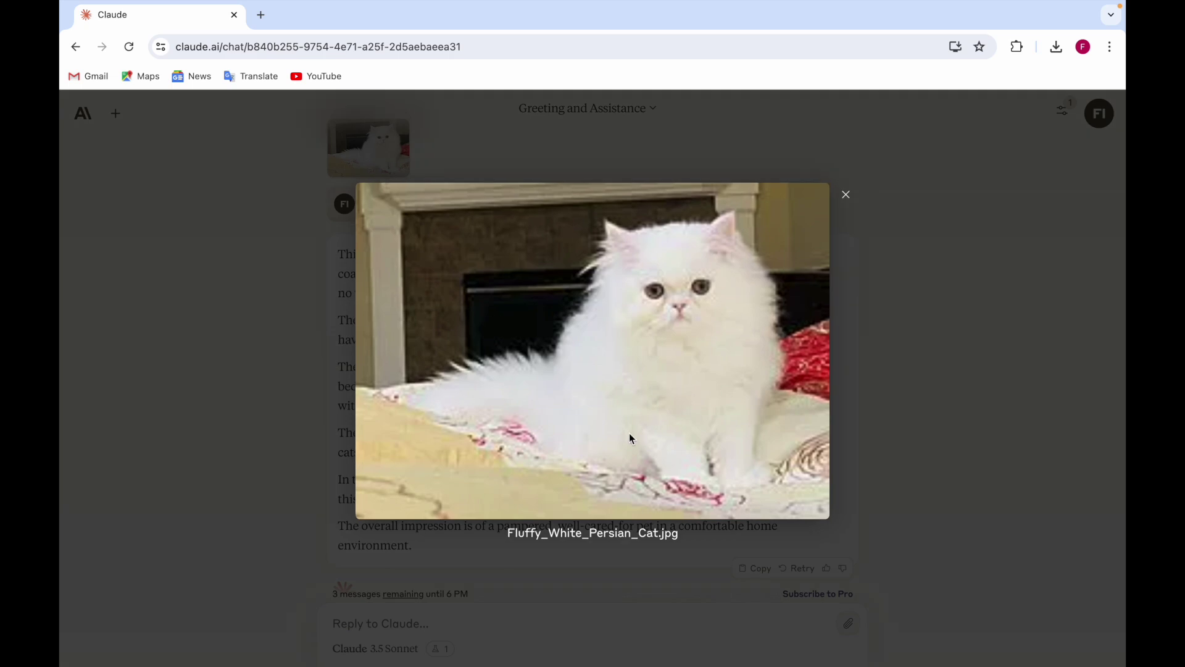
Step: Close the enlarged cat photo, enlarge it once more, then close it again
left_click(847, 196)
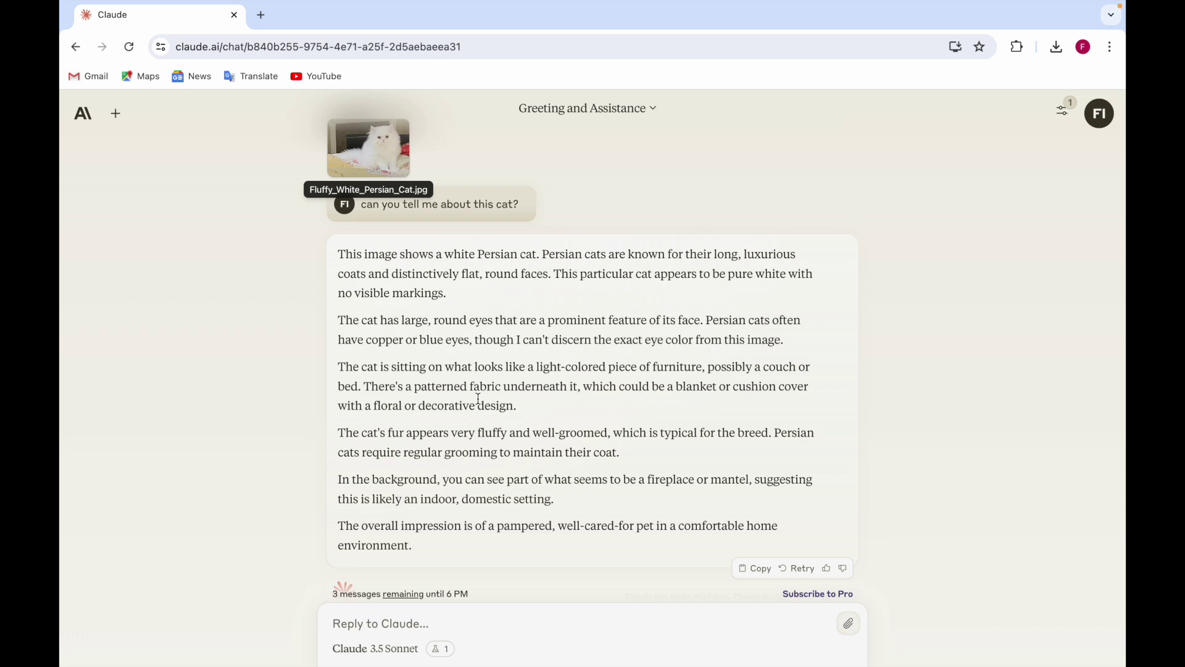
left_click(363, 154)
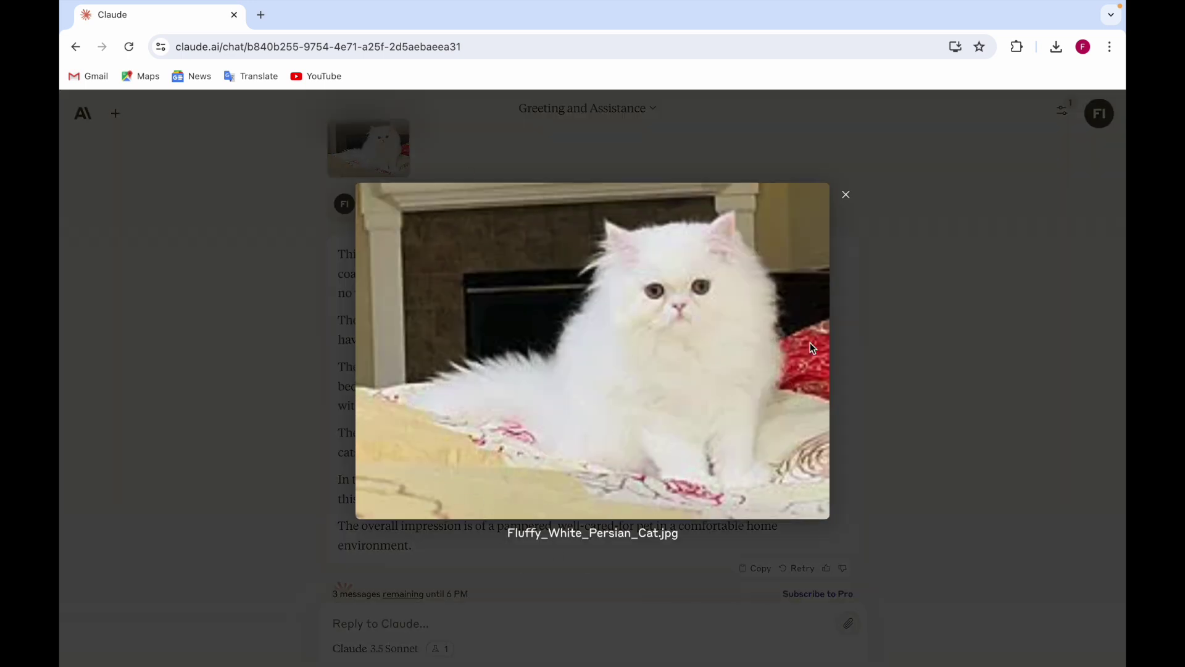
left_click(846, 194)
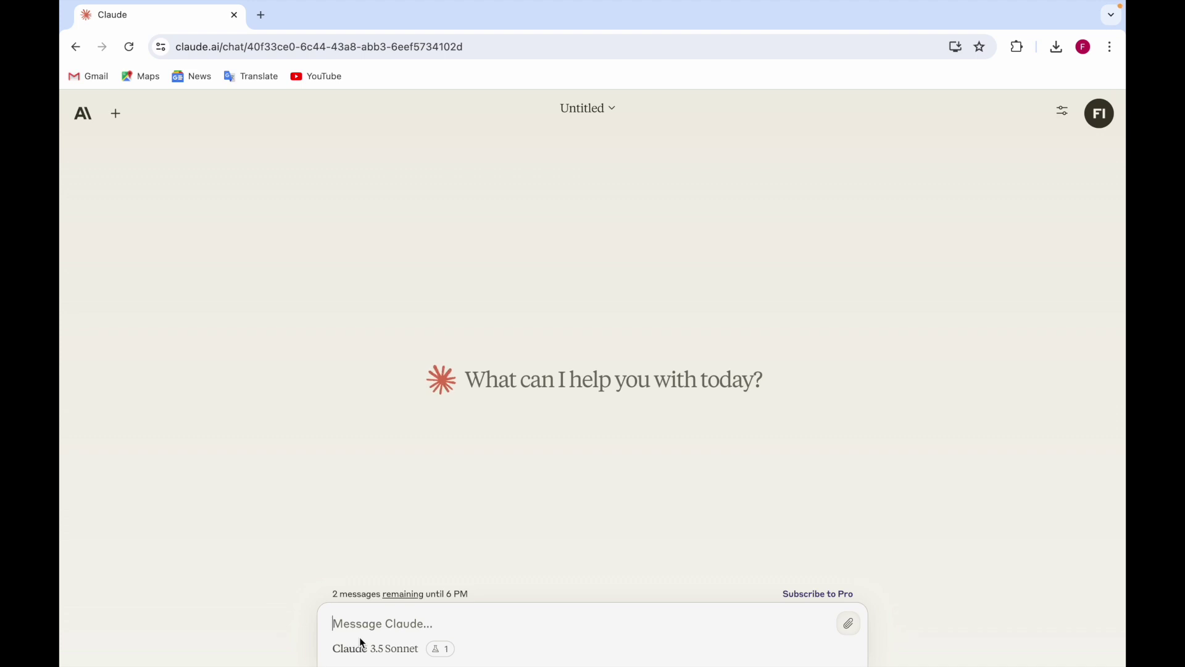
Step: Send 'can you write a code of to do list in react??' and view the generated component's code
type("can")
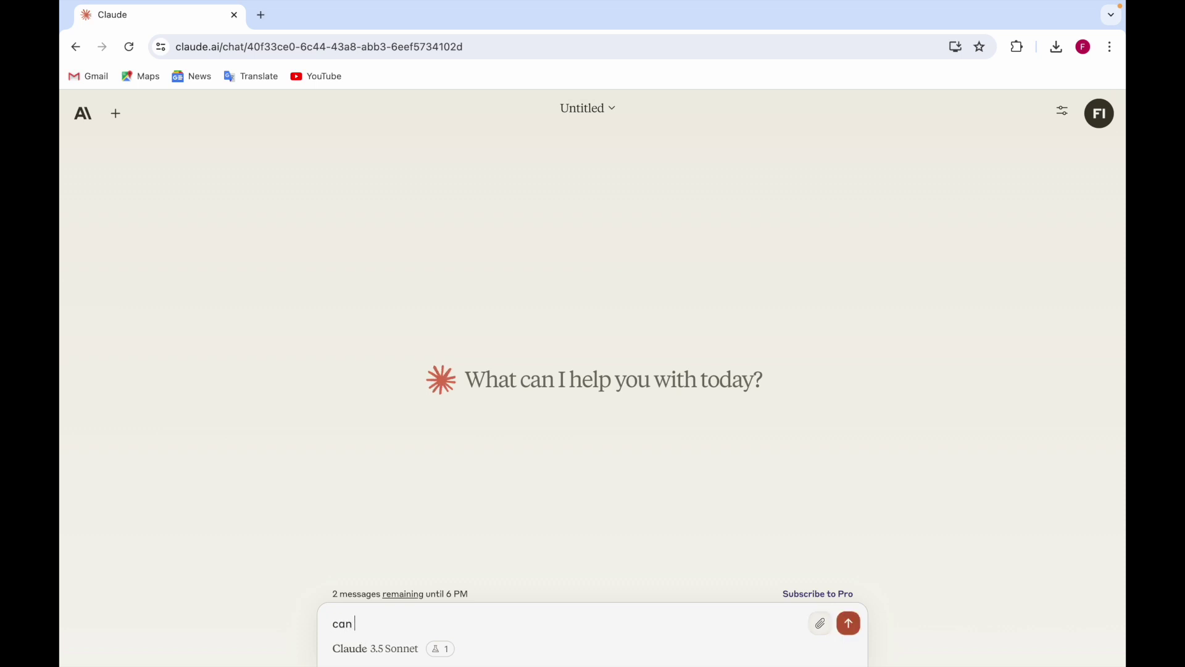
type(" you wr")
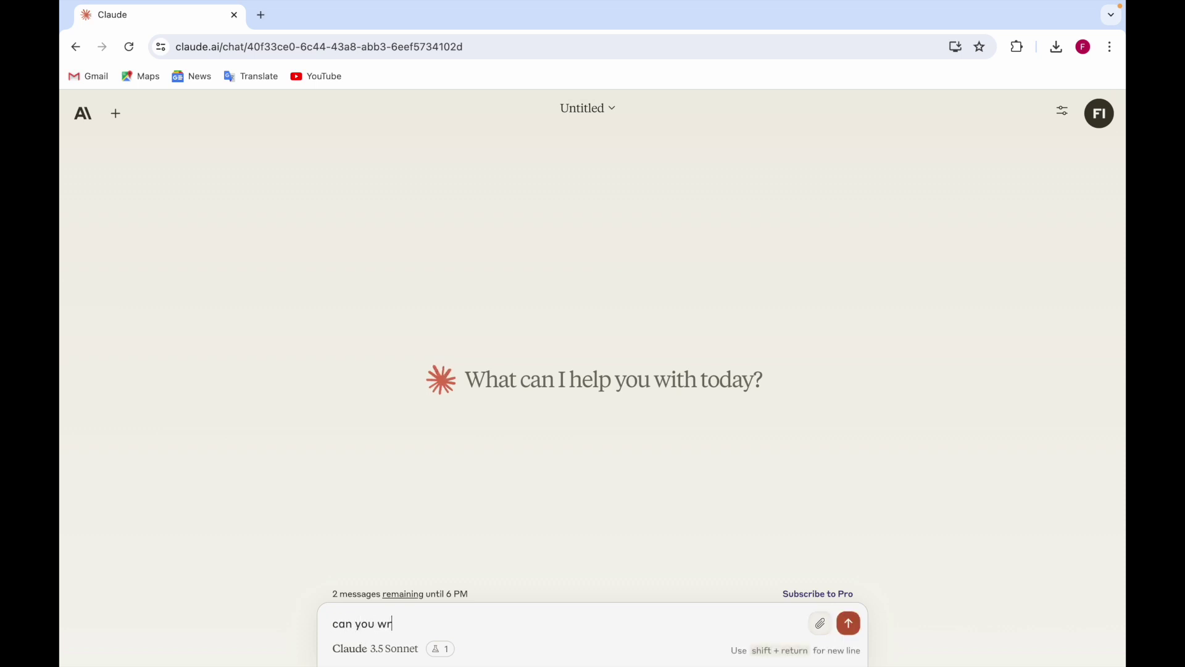
type("ite a code of to do")
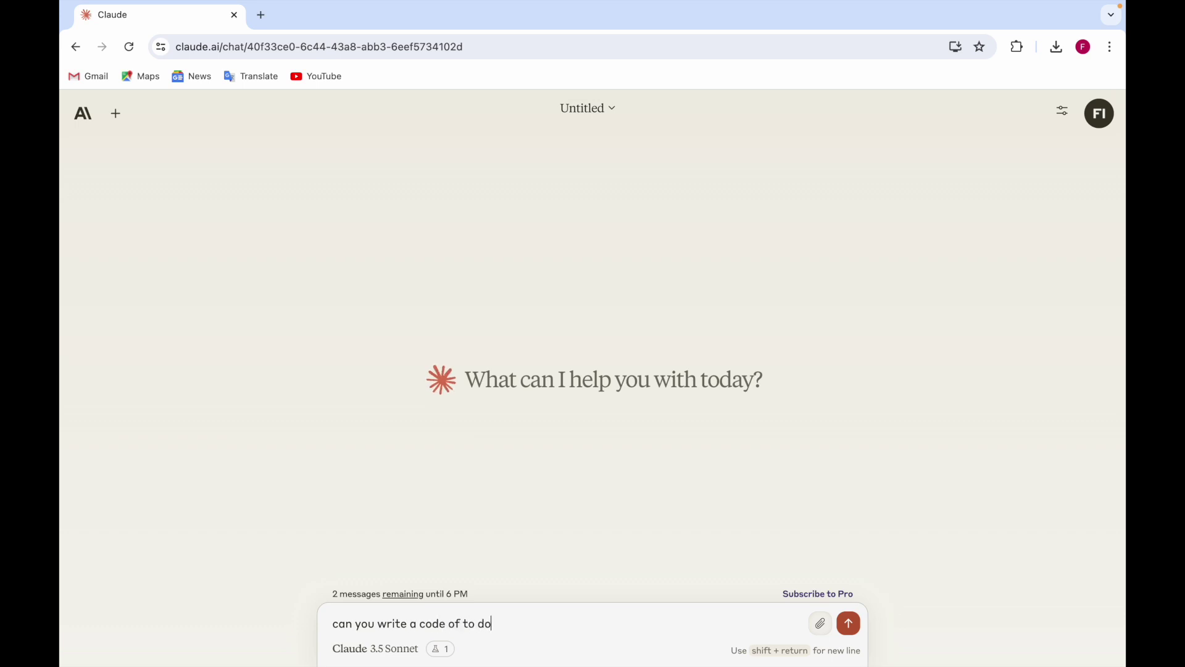
type(" list in react??")
key("BackSpace")
key("BackSpace")
key("Return")
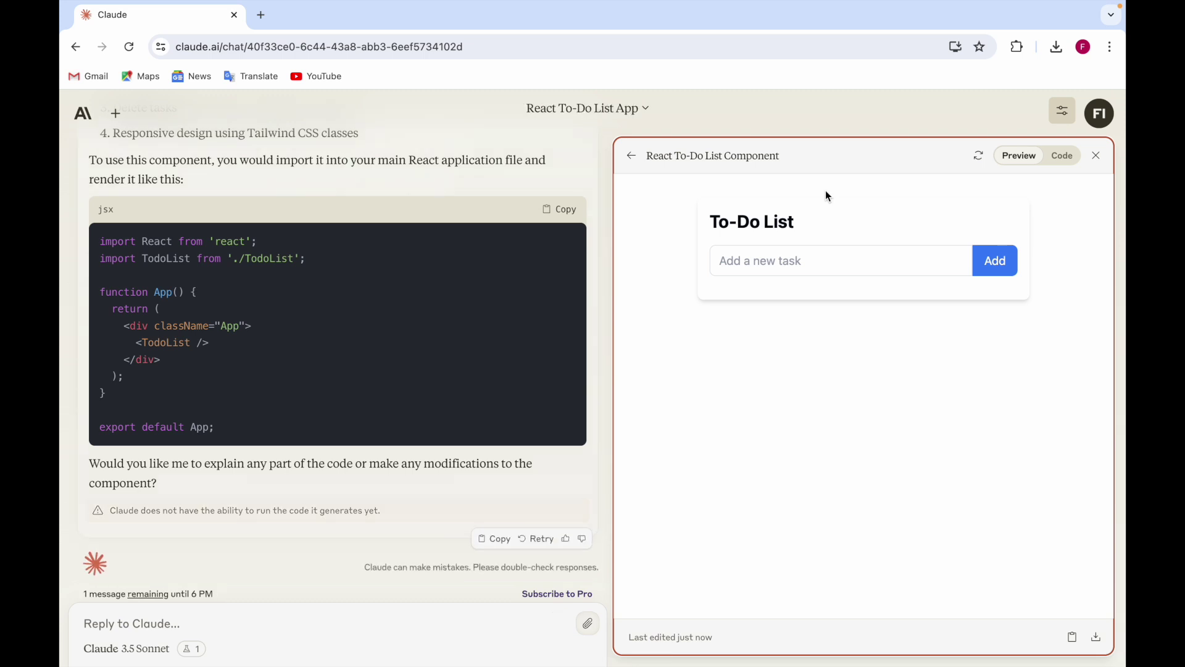
left_click(1063, 156)
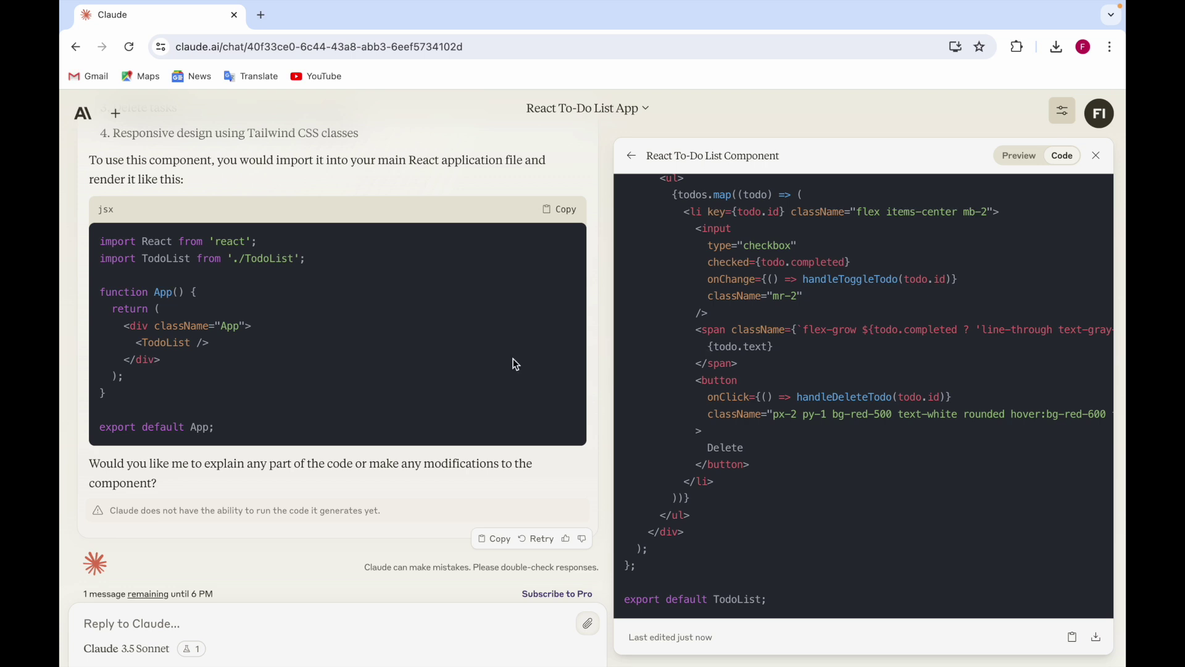
left_click(1012, 160)
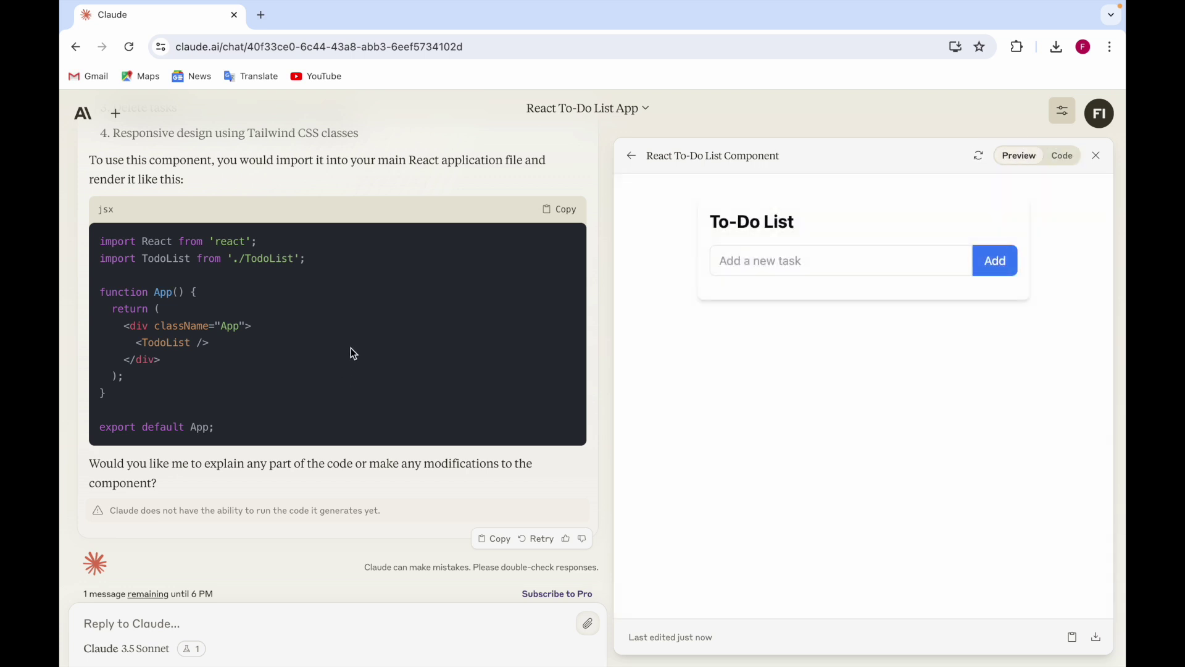
scroll(350, 349, "up", 3)
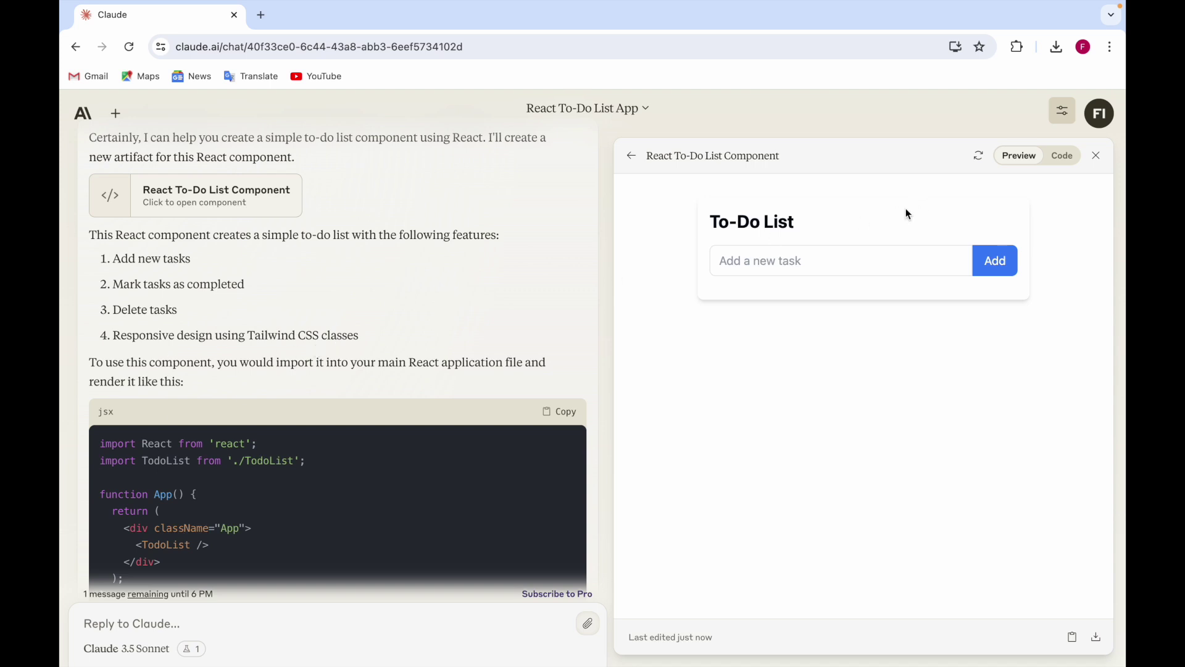
Step: Add a 'Doctor's appointment' task in the to-do list preview
left_click(816, 255)
type("Doctor")
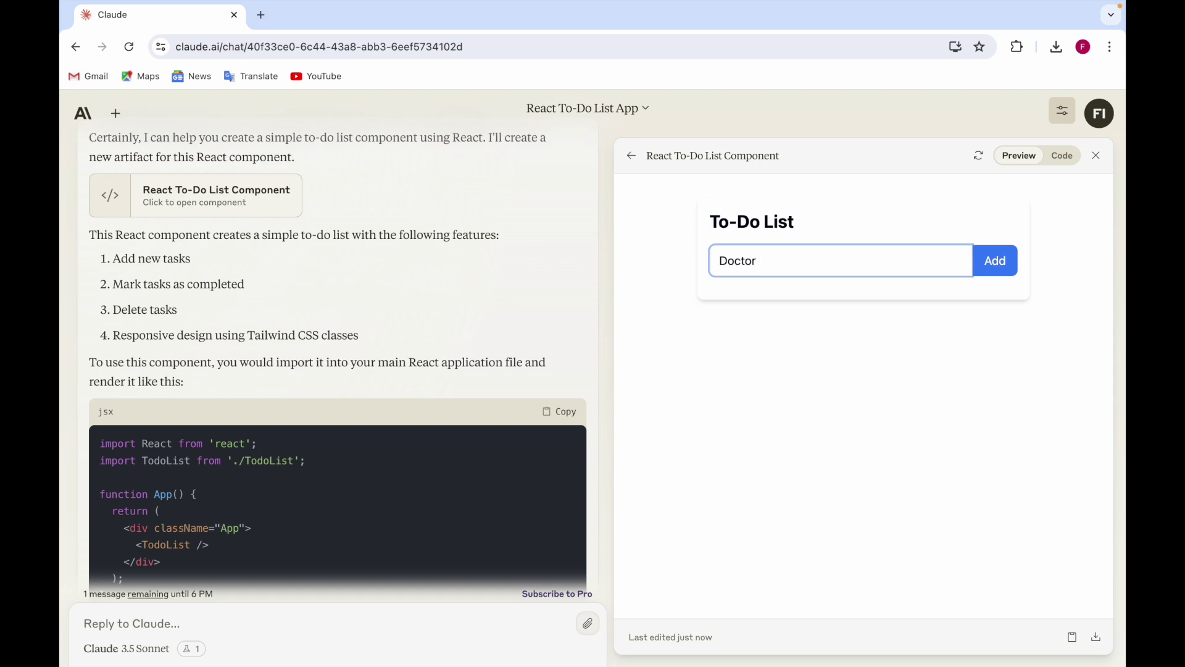
type("'s appointment")
left_click(986, 264)
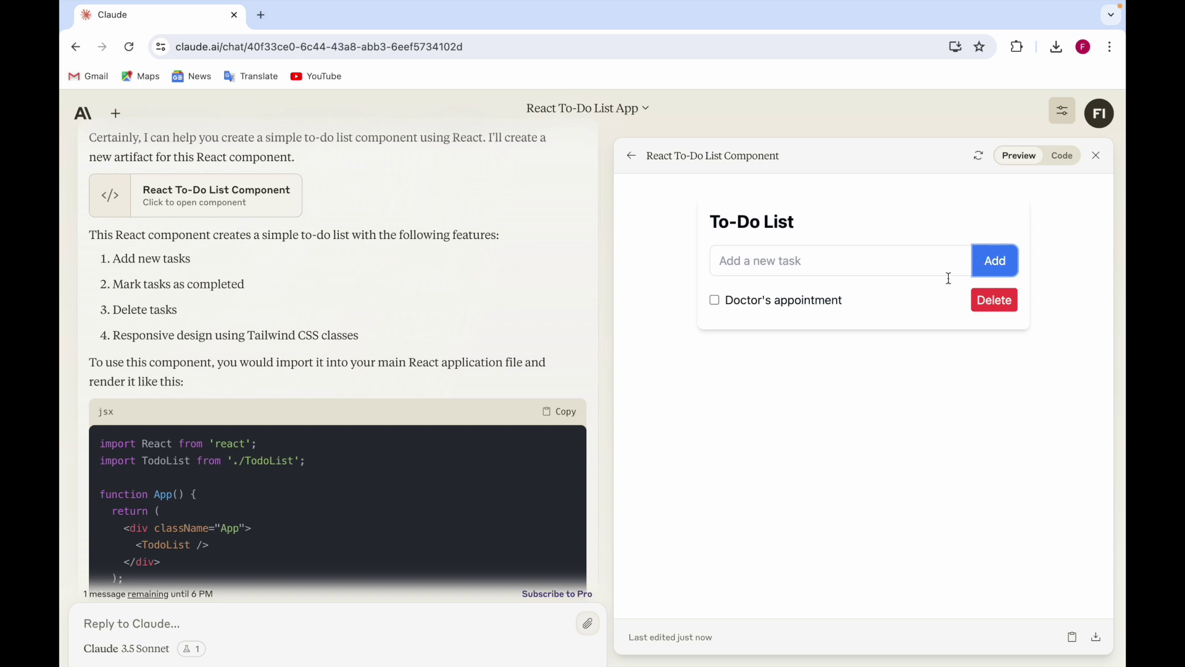
Step: Tick the Doctor's appointment checkbox so it shows struck through as completed
left_click(714, 299)
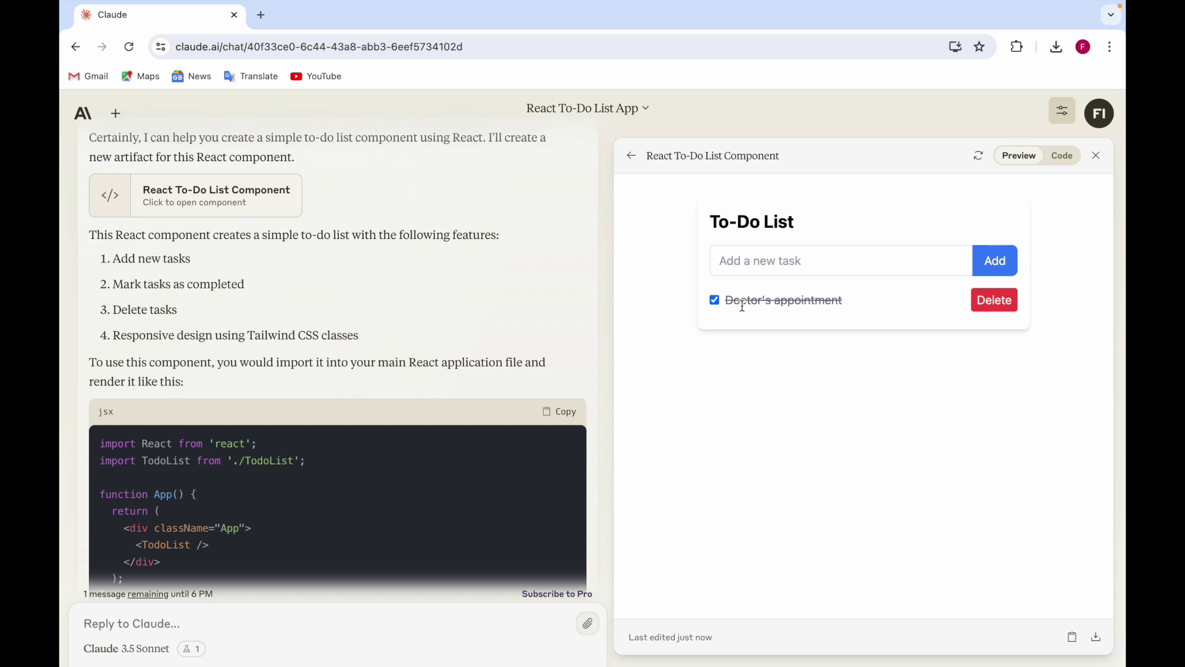
Step: Untick Doctor's appointment and add a 'Going to Dubai' task to the list
left_click(715, 300)
left_click(769, 255)
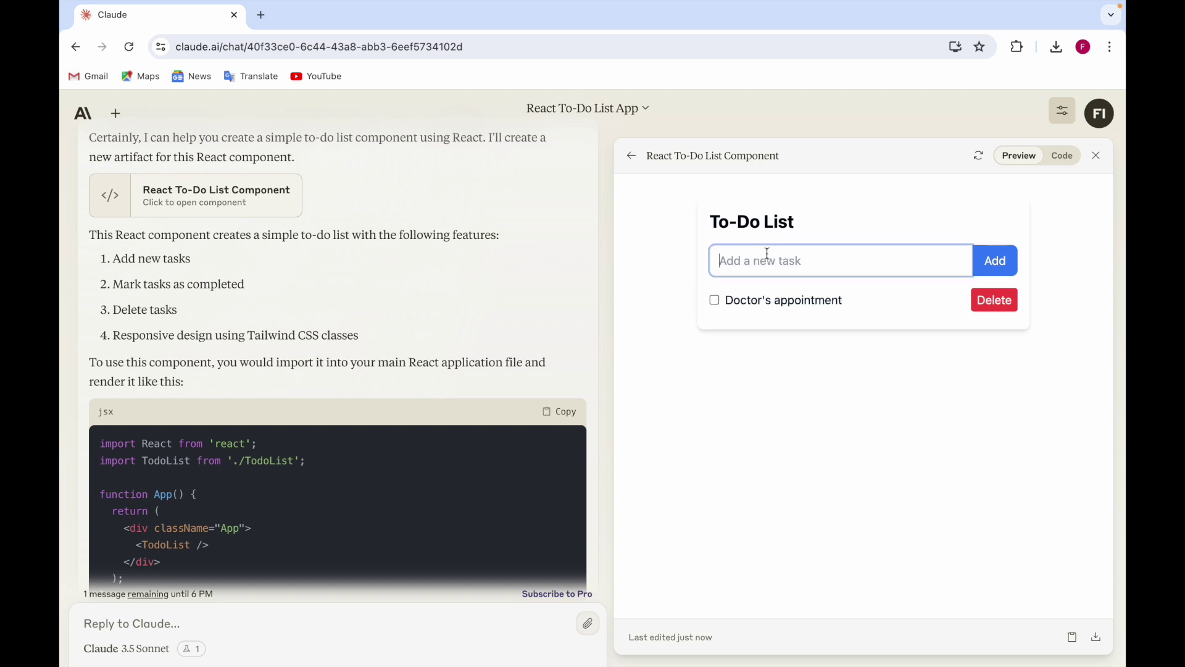
type("Going to Dubai")
left_click(1010, 268)
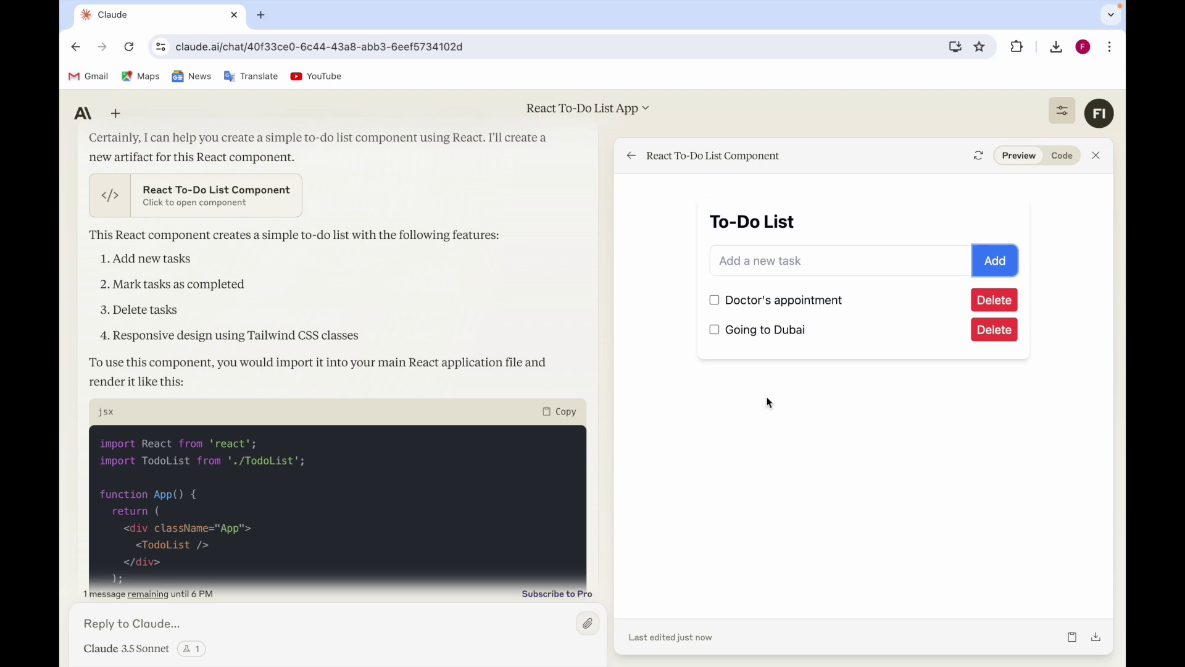
Step: Delete the Going to Dubai task, leaving only Doctor's appointment in the list
left_click(990, 333)
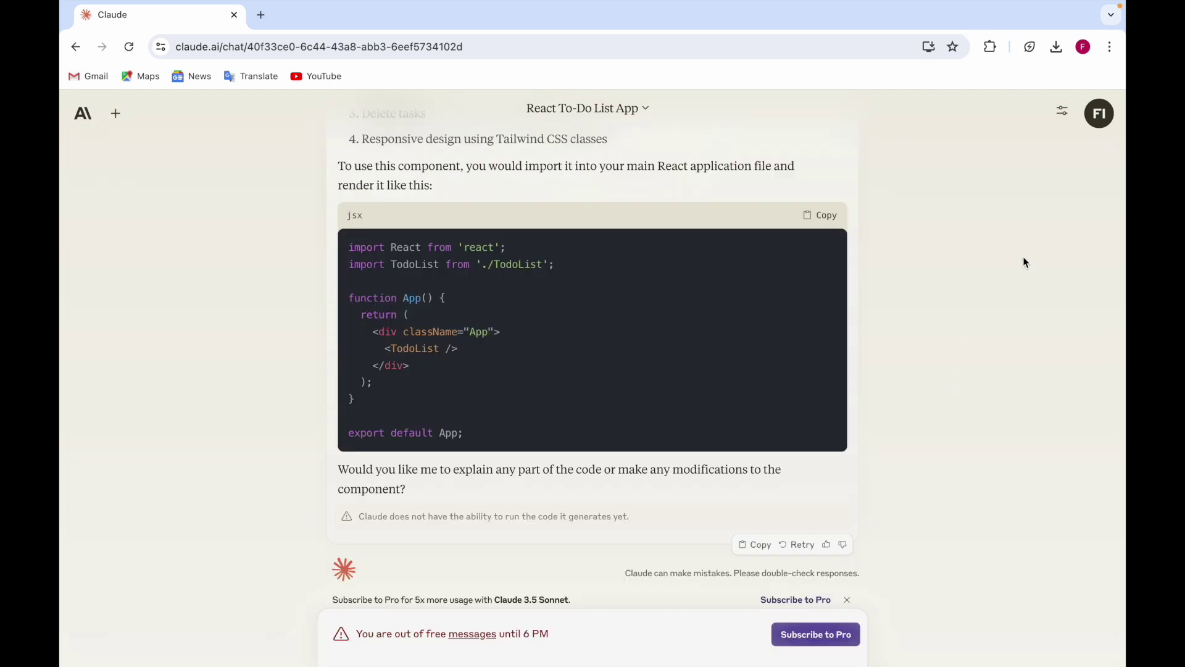
left_click(1064, 116)
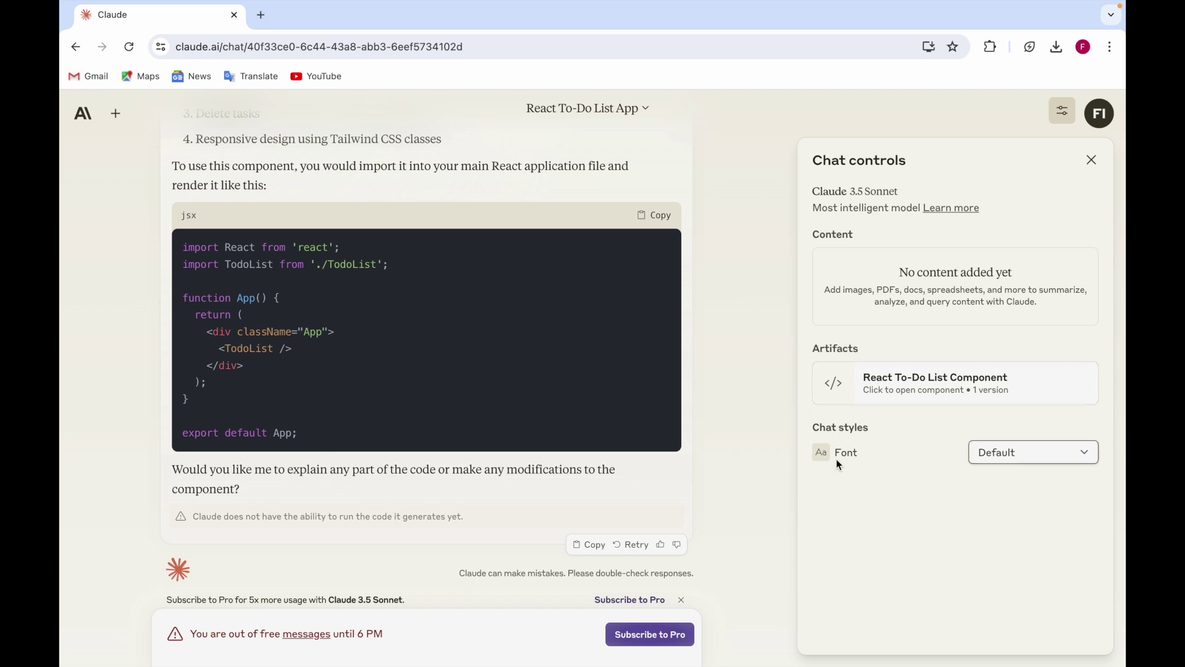
left_click(1012, 456)
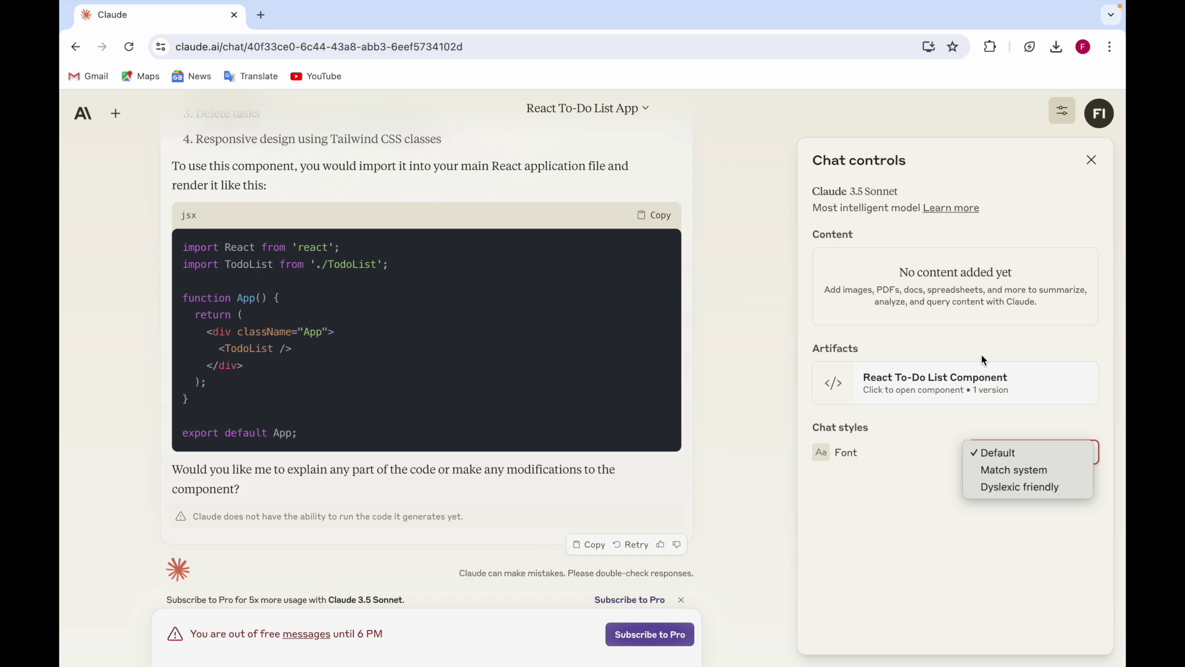
key("Escape")
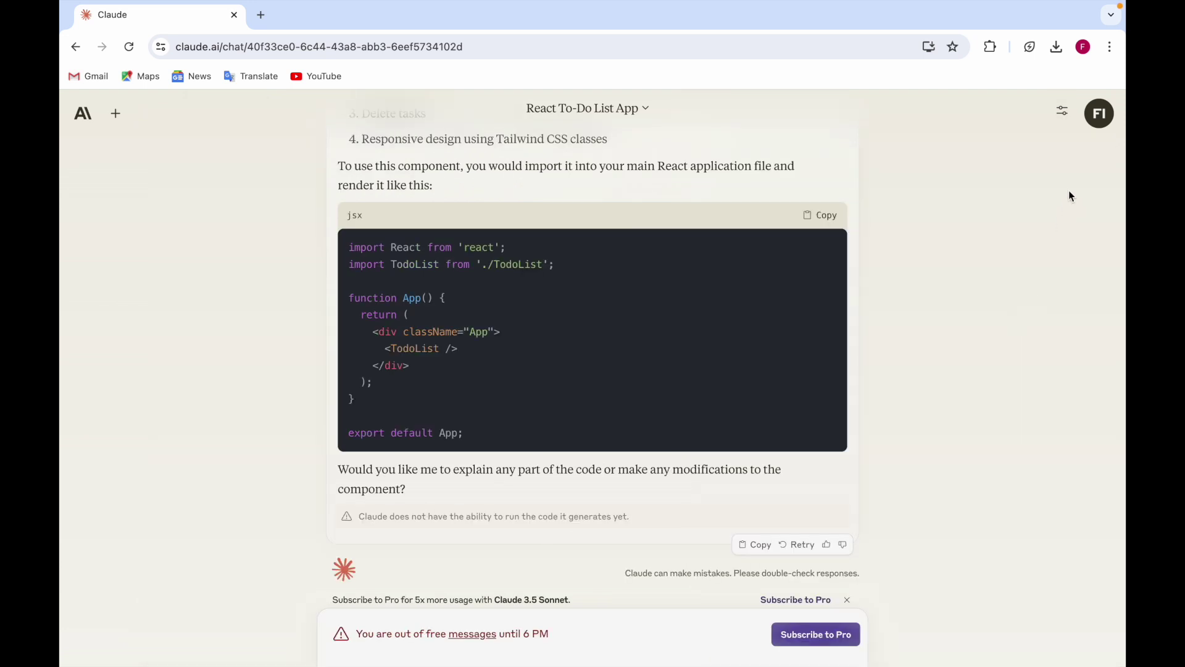
Step: Switch Claude's appearance to the Light theme from the account menu
left_click(1102, 121)
mouse_move(940, 304)
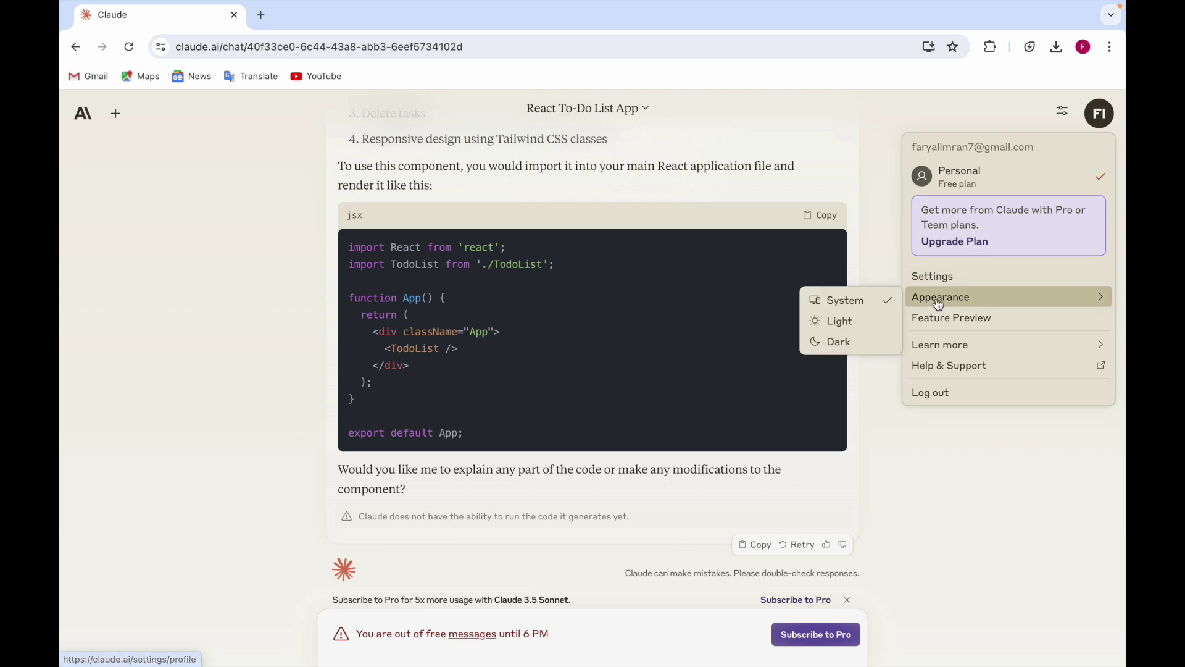
left_click(845, 323)
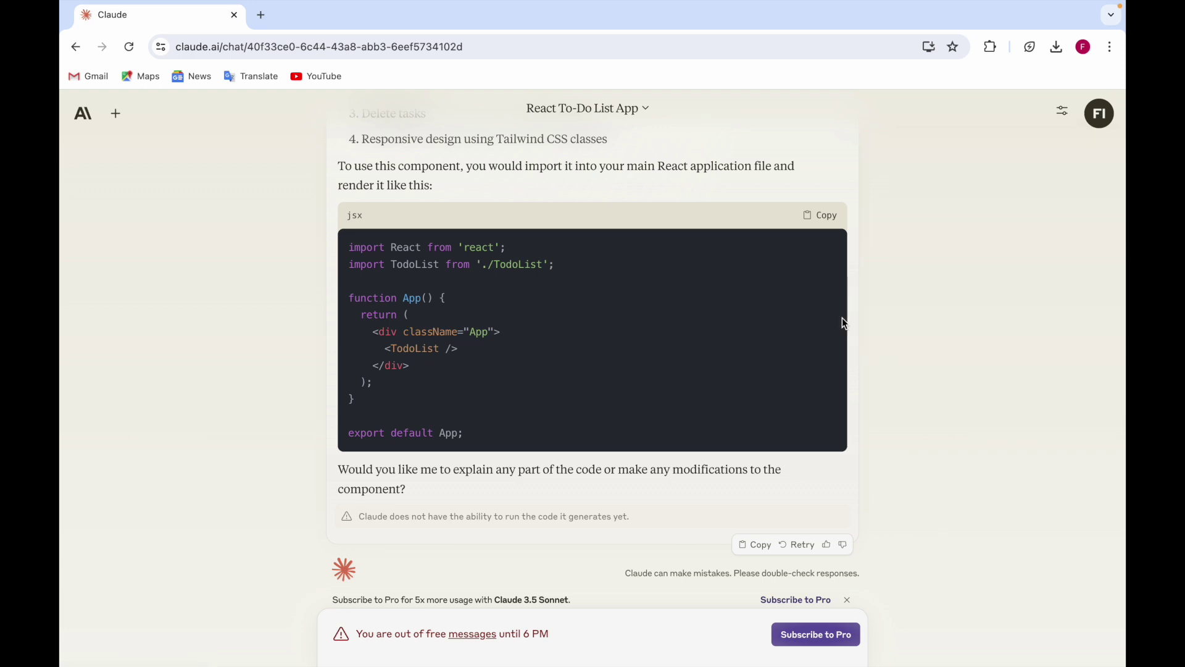
Step: Switch back to the Dark theme and start the Transcribe handwritten notes example
left_click(1102, 121)
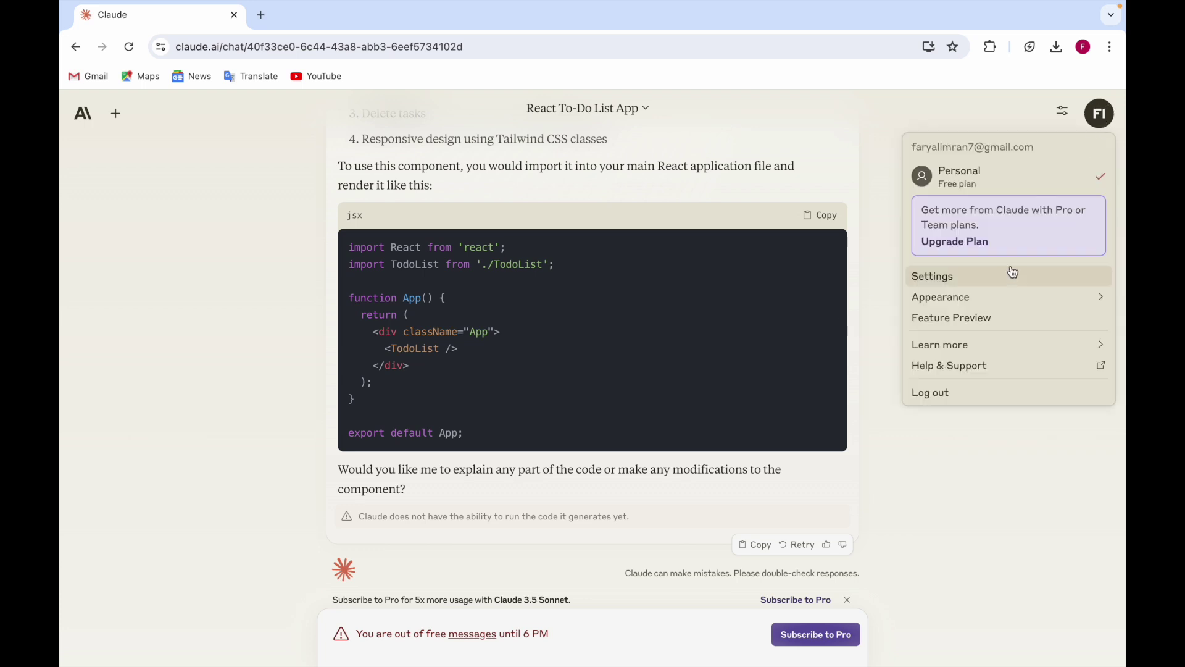
mouse_move(978, 308)
left_click(857, 348)
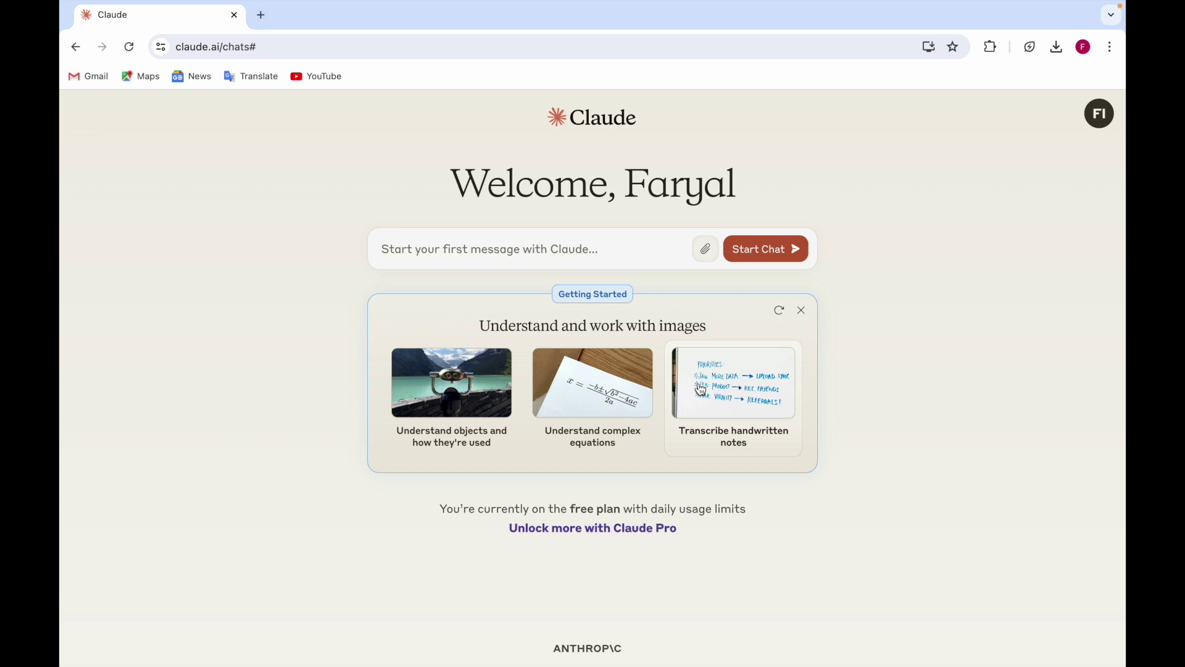
left_click(701, 390)
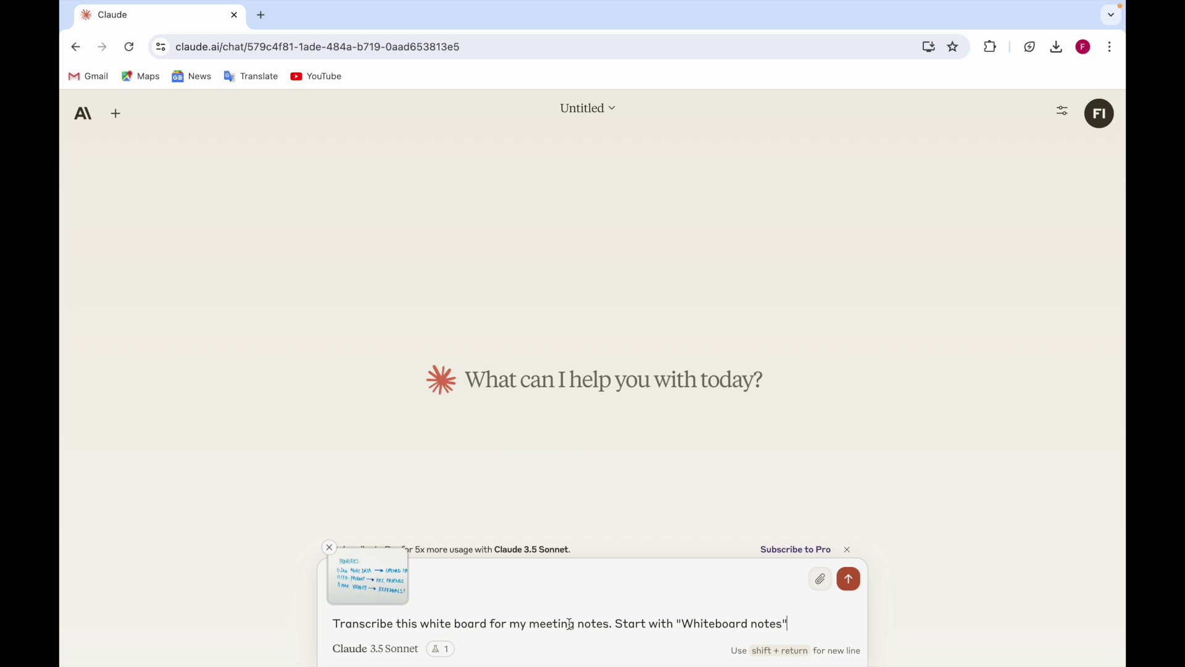
Step: Send the prefilled whiteboard transcription prompt with its attached Q1 priorities photo
left_click(849, 580)
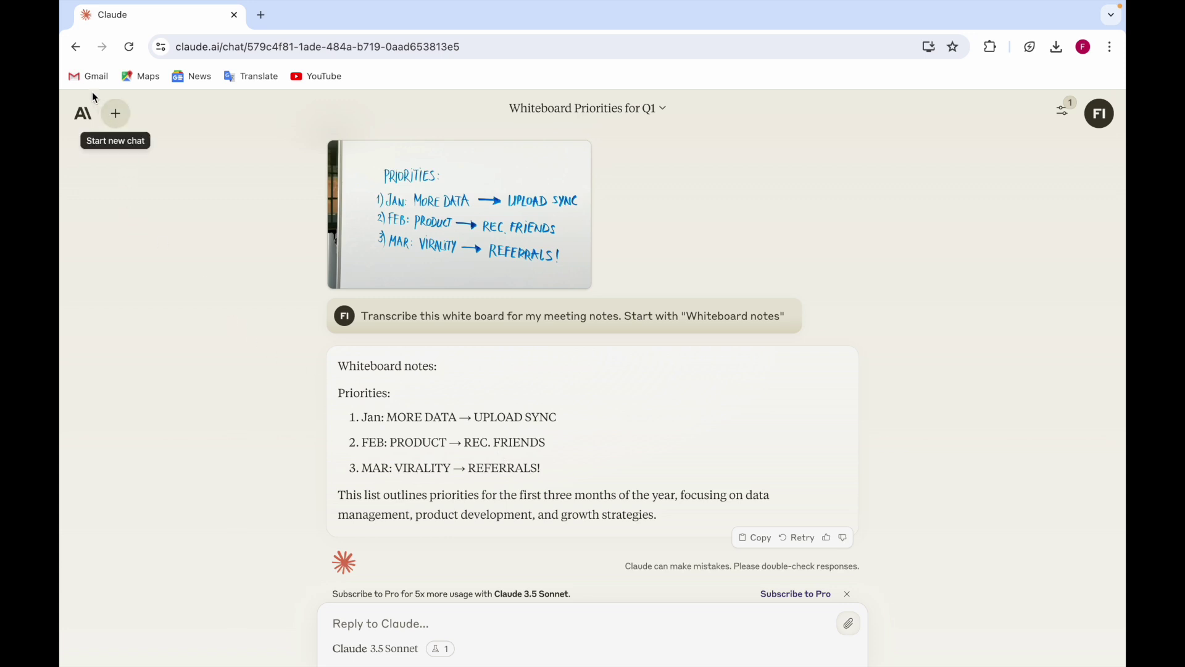
Step: From the home page, start the Extract text from images example and send the recipe-to-JSON request
left_click(75, 47)
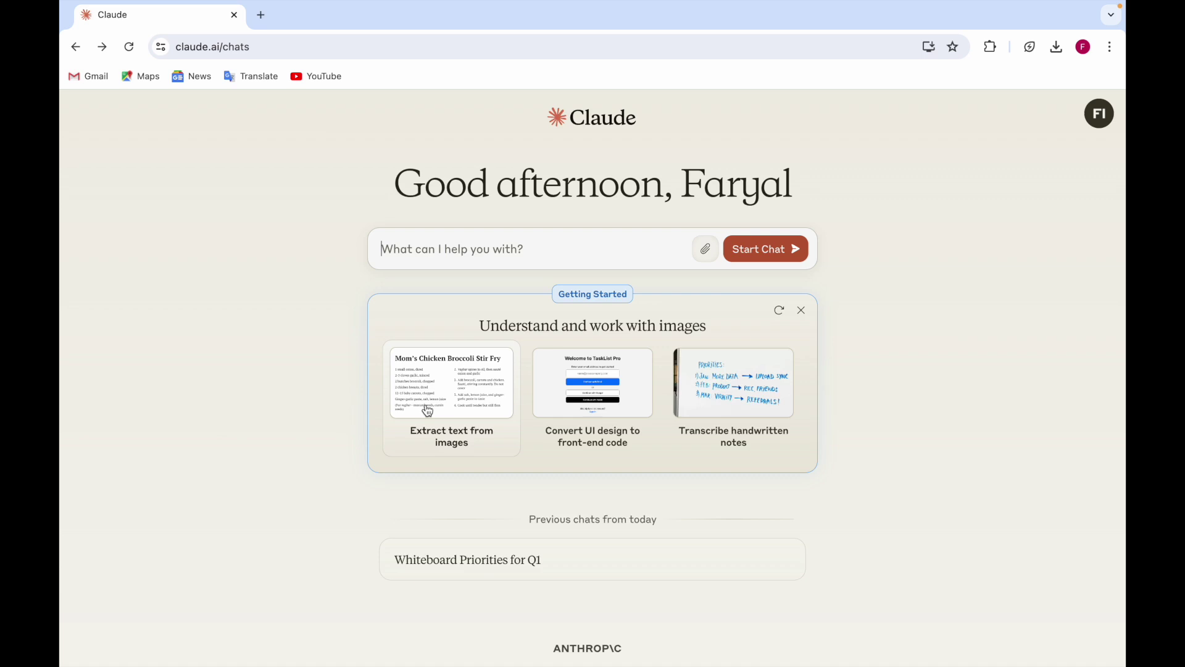
left_click(428, 410)
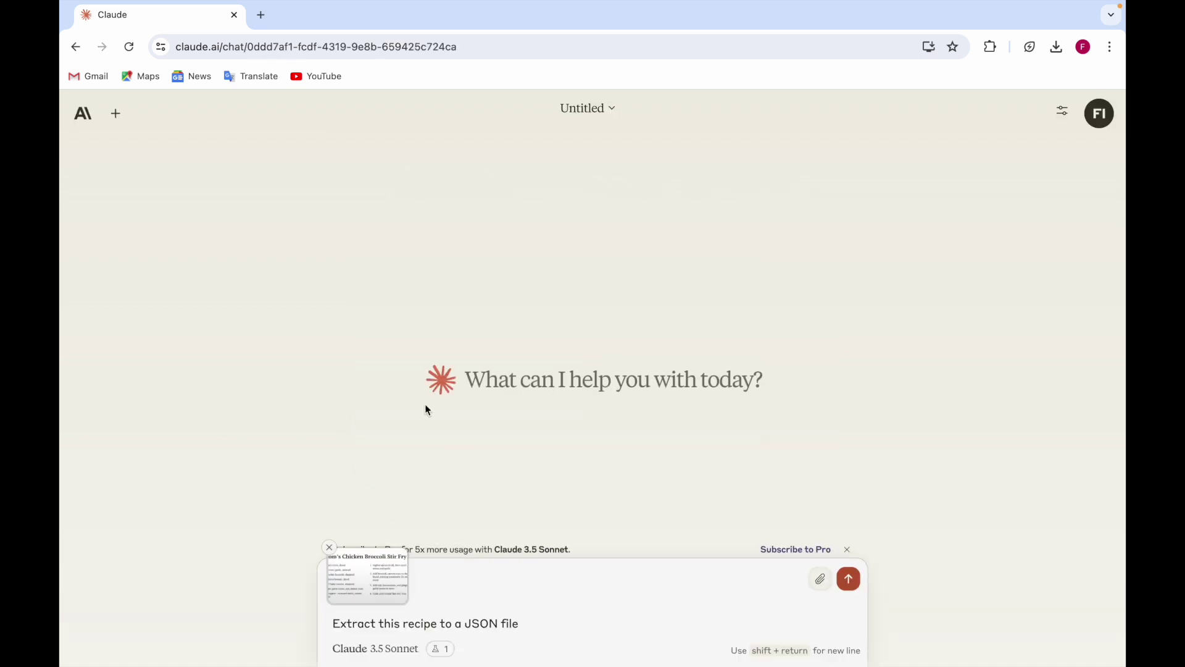
left_click(850, 580)
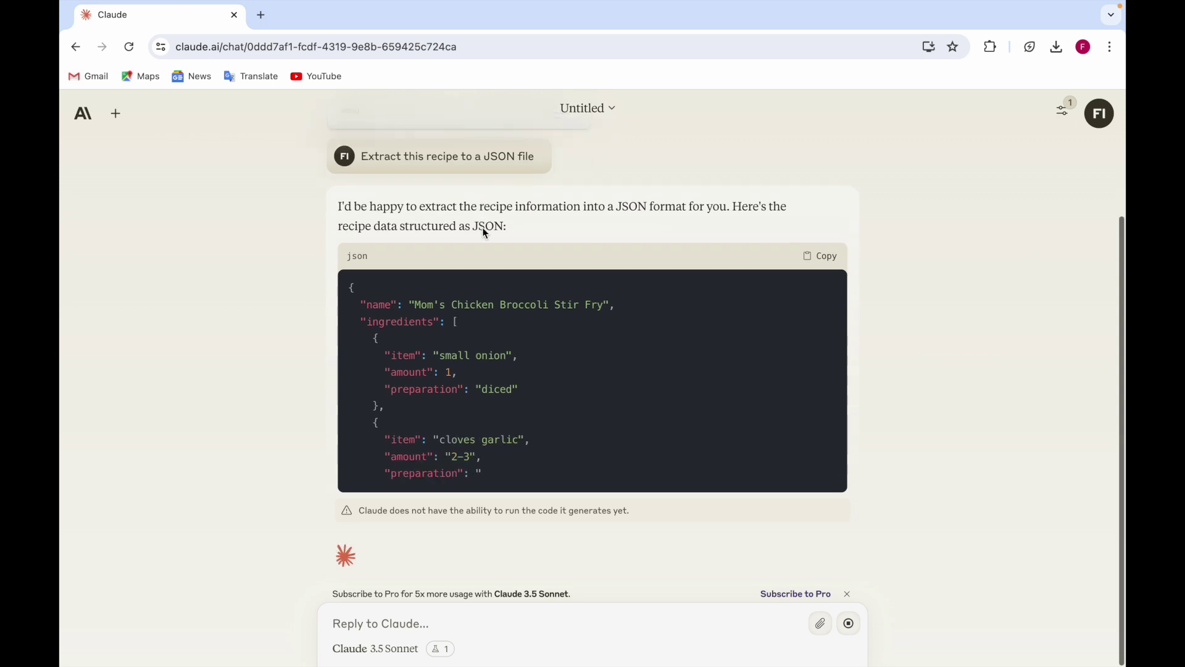
Step: View the enlarged stir fry recipe image, scroll through the extracted JSON, then return home
scroll(484, 229, "up", 4)
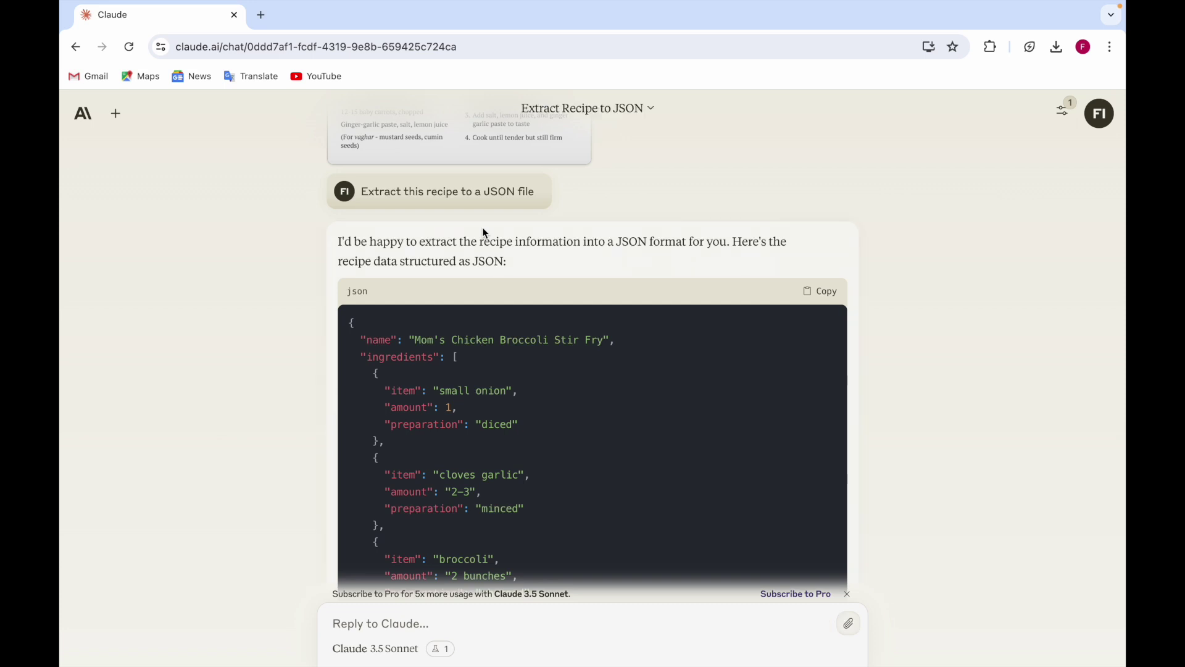
scroll(484, 231, "up", 2)
left_click(447, 231)
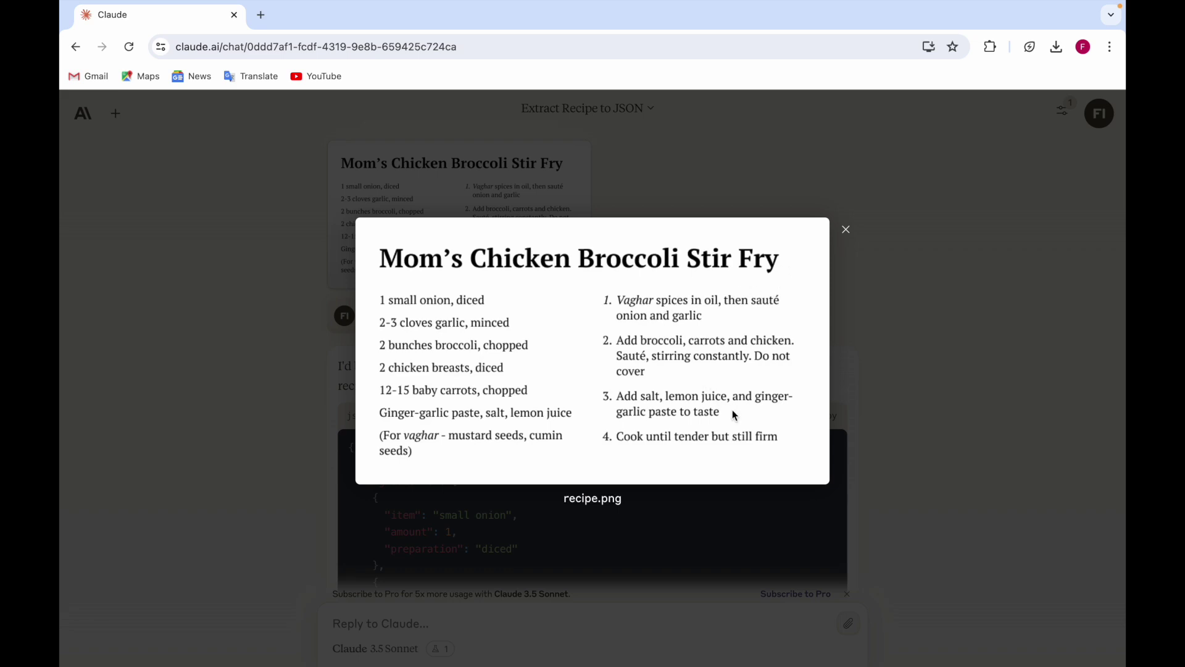
left_click(845, 229)
scroll(699, 300, "down", 3)
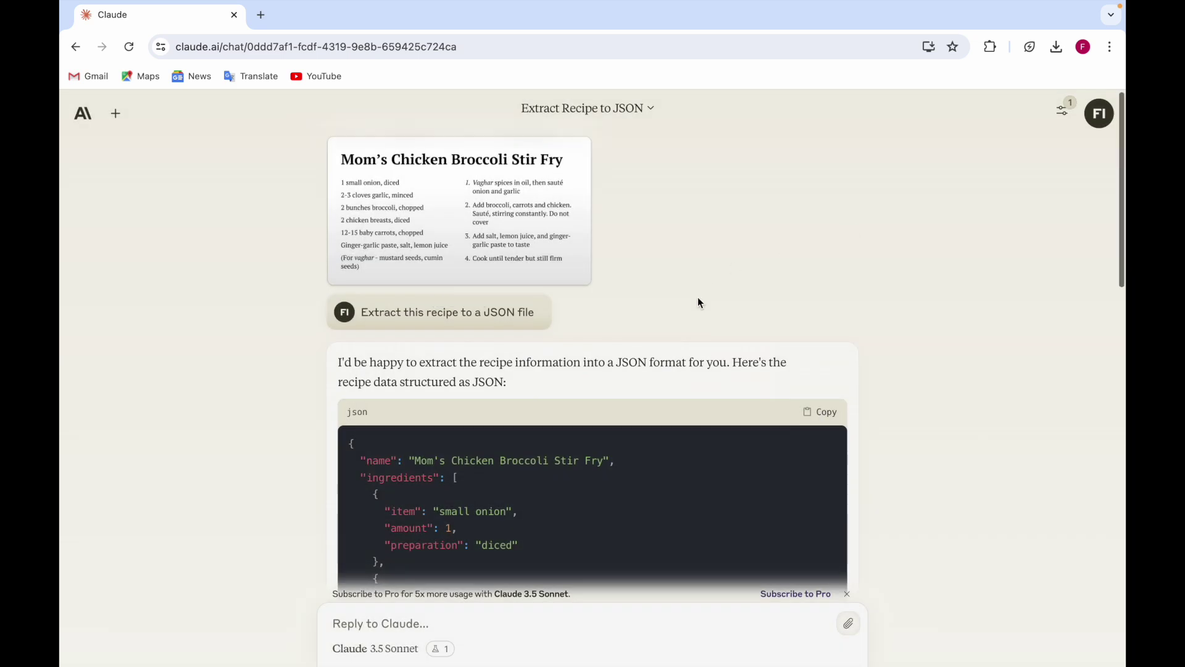
scroll(700, 303, "down", 2)
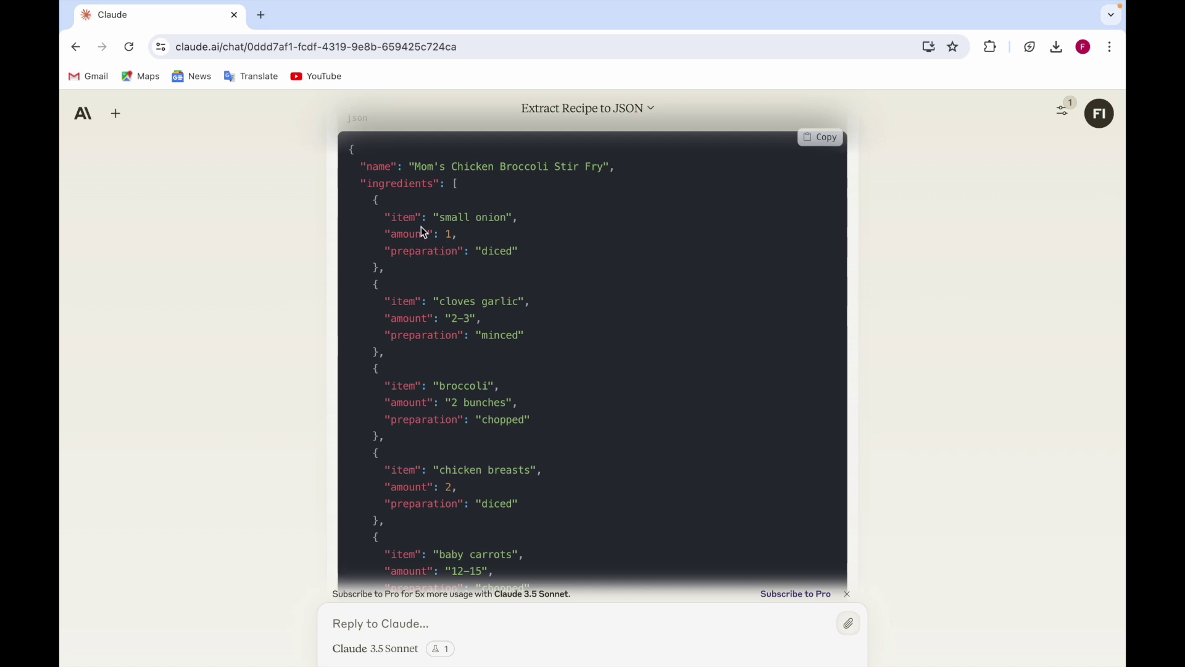
scroll(421, 228, "down", 8)
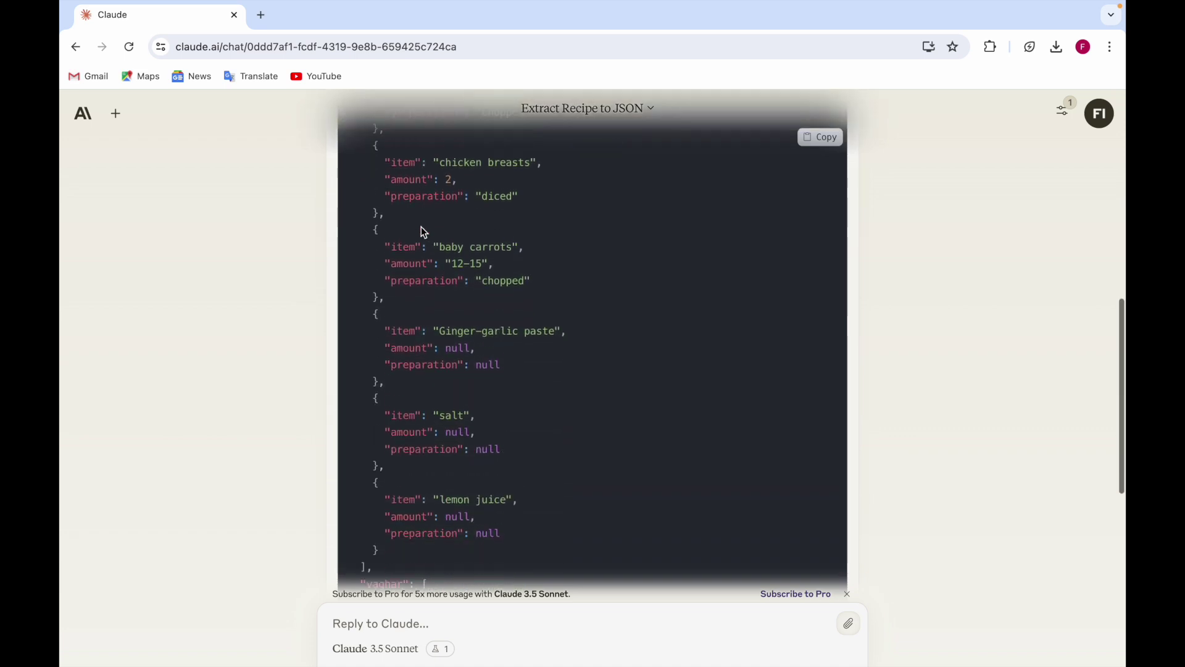
scroll(423, 228, "down", 4)
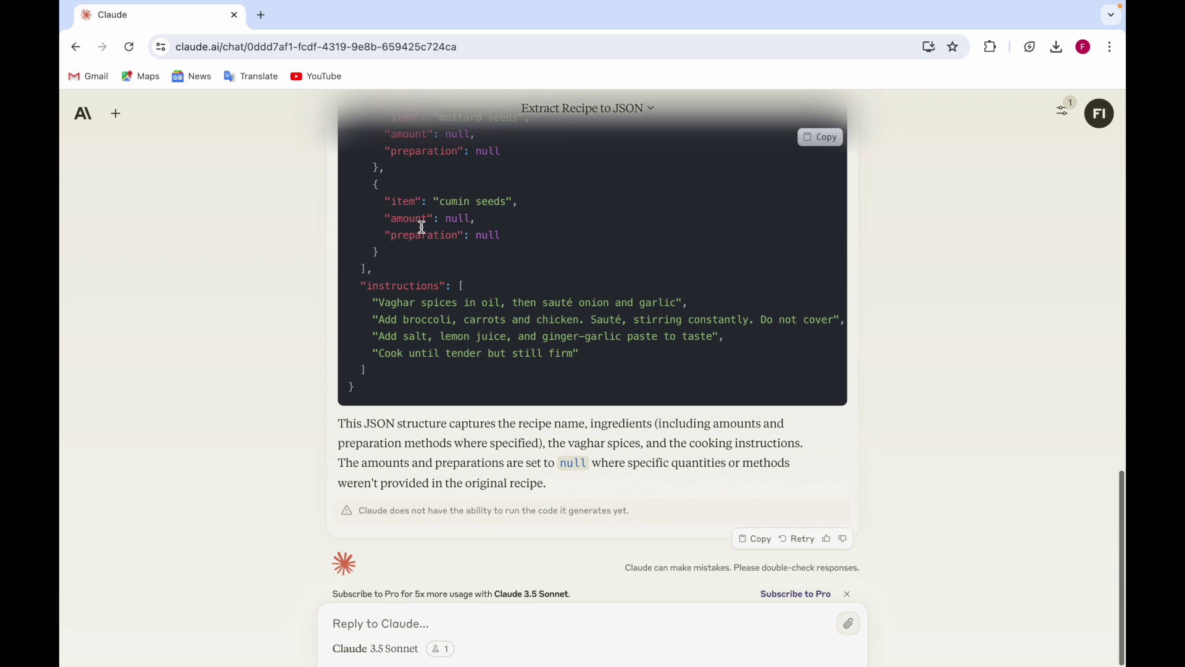
left_click(76, 54)
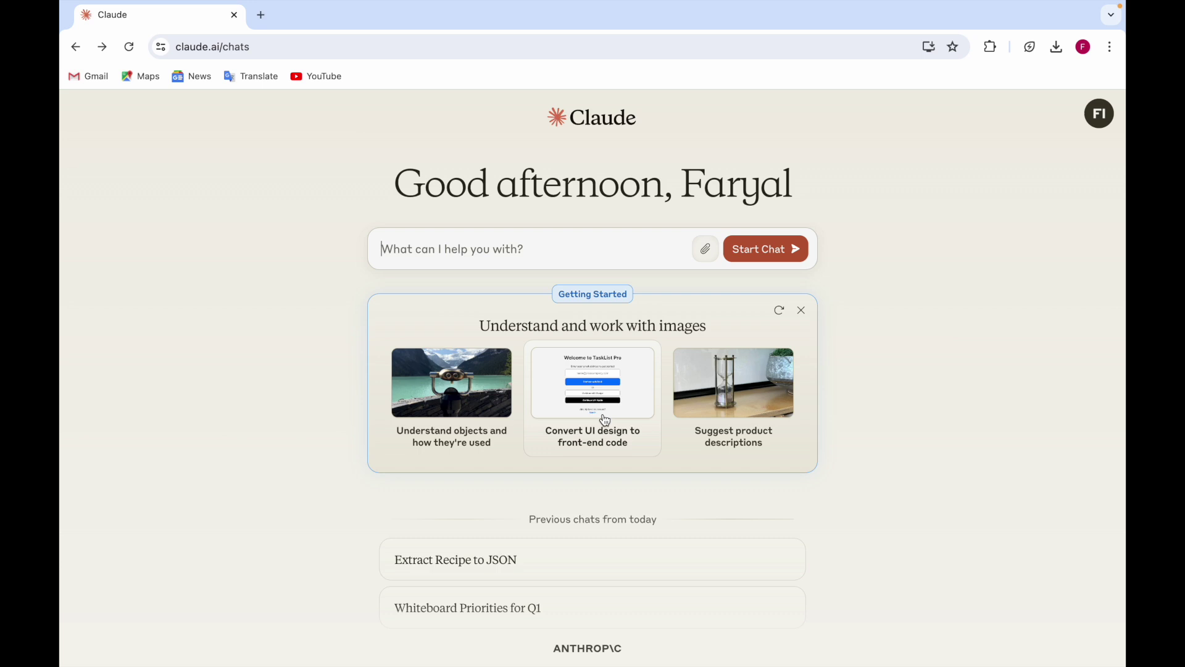
Step: Send the Convert UI design to front-end code example with the TaskList Pro design image
left_click(614, 394)
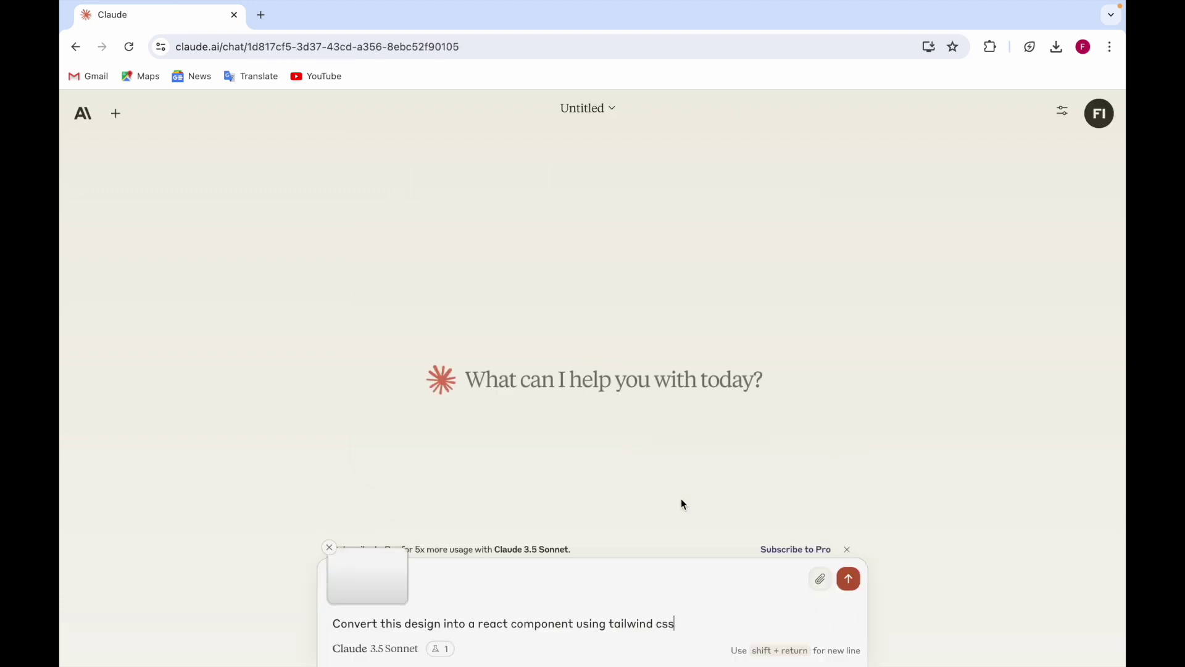
left_click(850, 587)
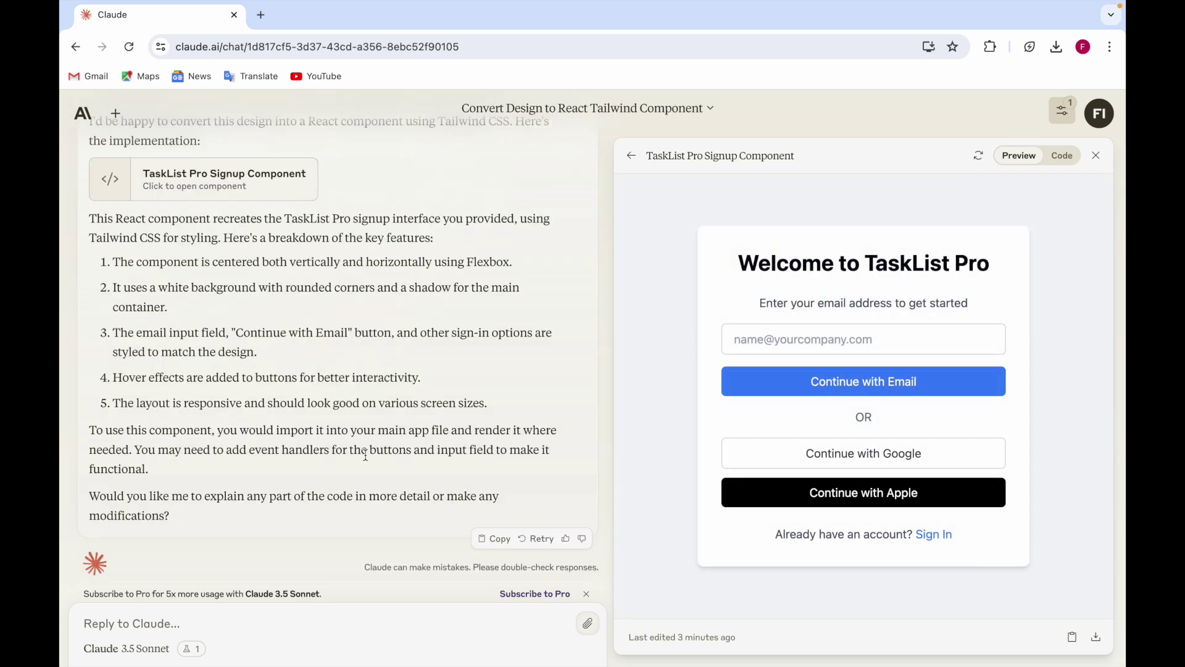
scroll(182, 210, "up", 5)
Step: Compare against the enlarged design.png, then switch between the Code and Preview views
left_click(182, 211)
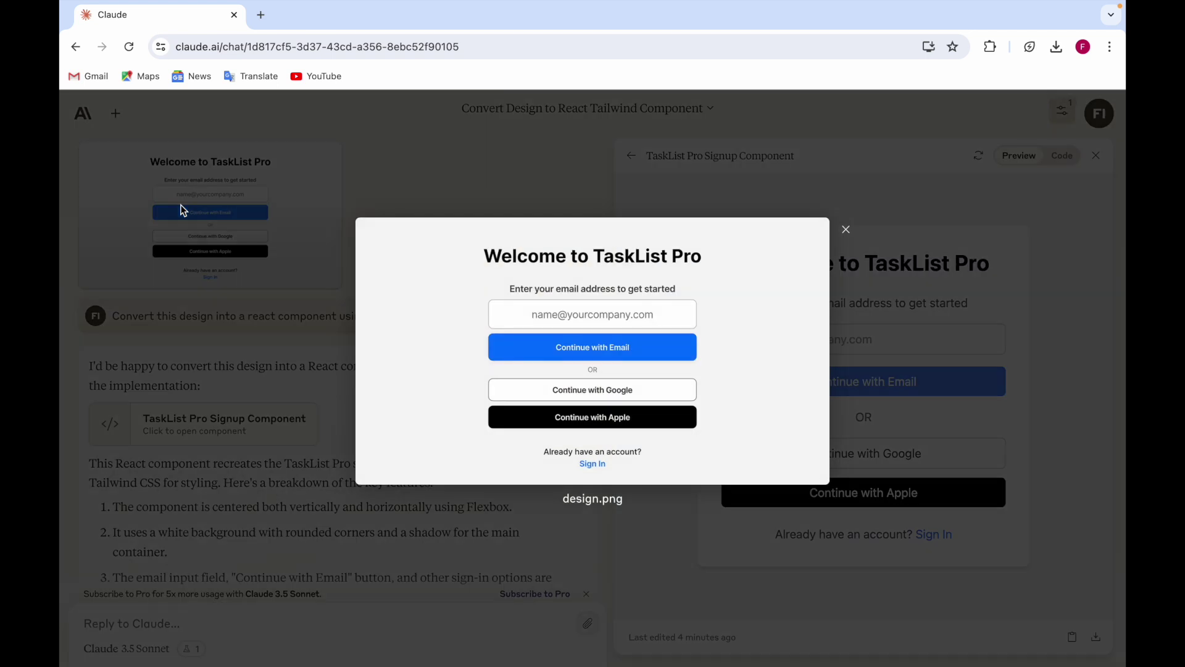
left_click(846, 231)
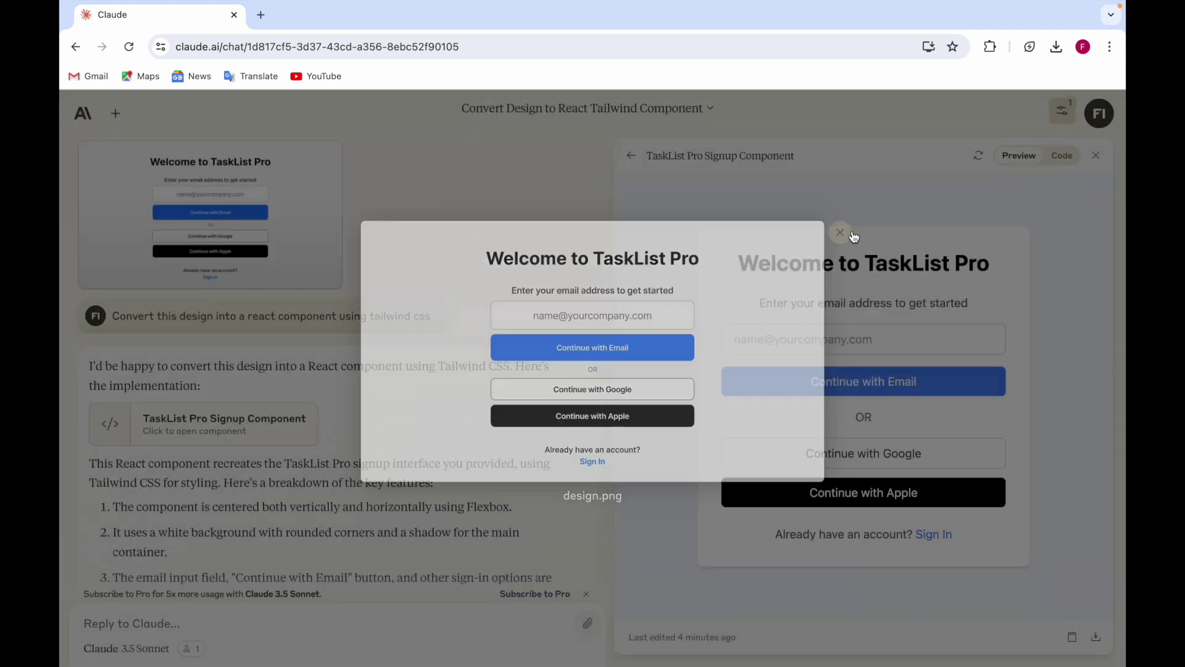
left_click(1065, 158)
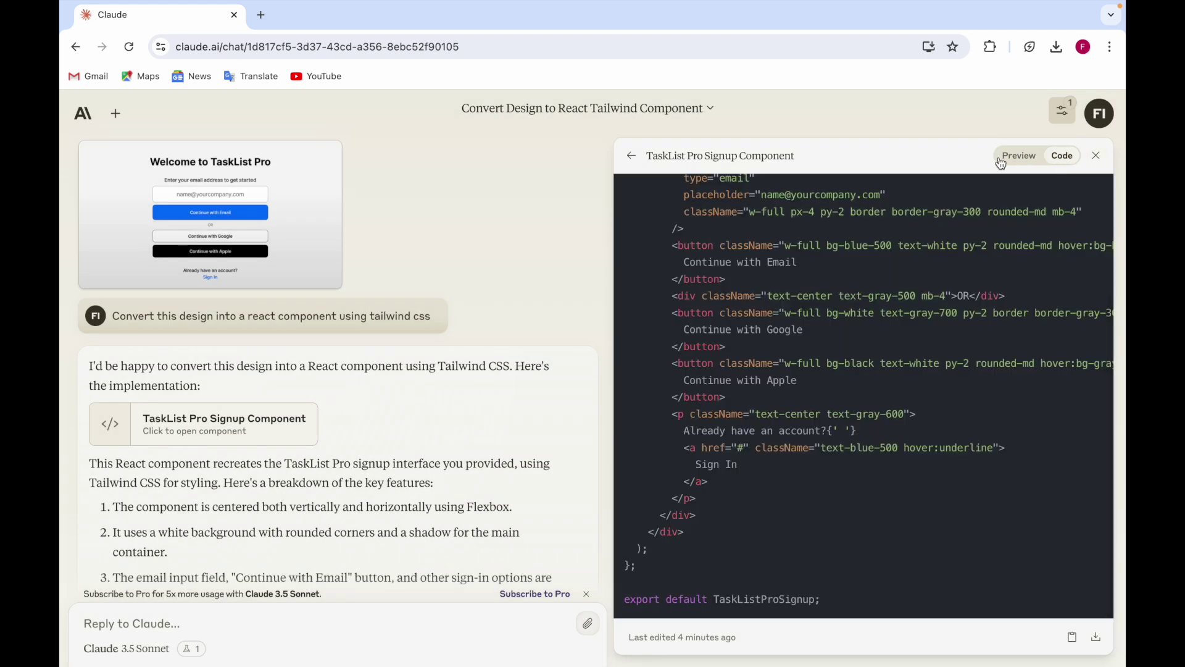
left_click(1003, 163)
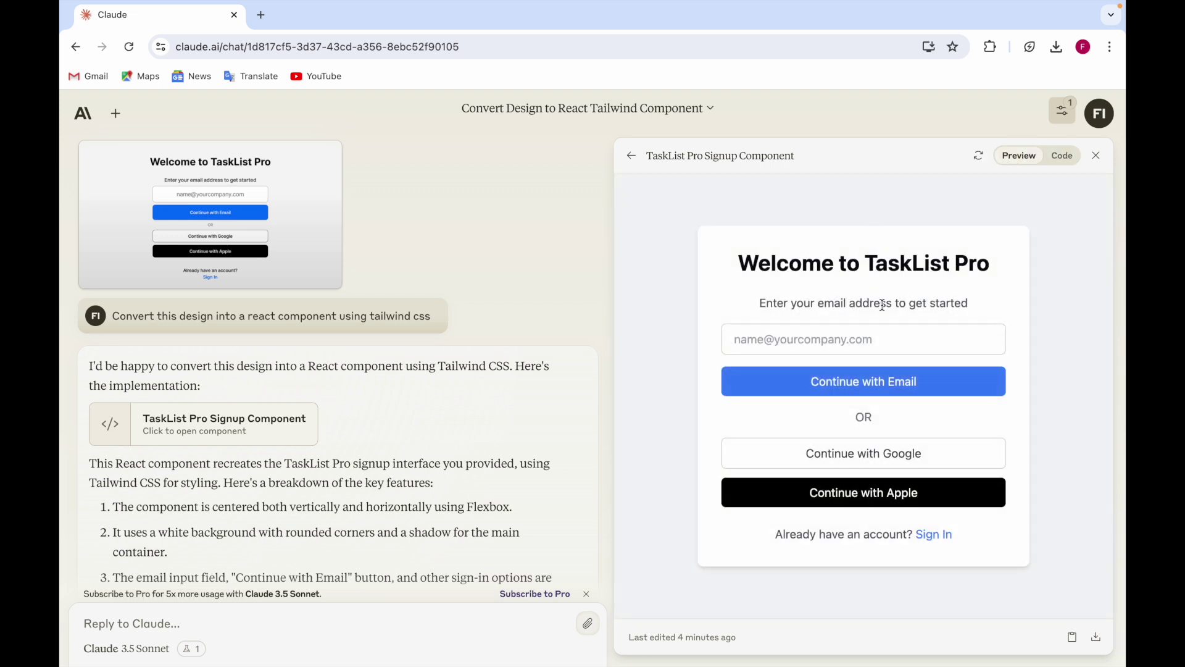
Step: Try the email field and Continue with Email in the preview, then show the source code
left_click(790, 343)
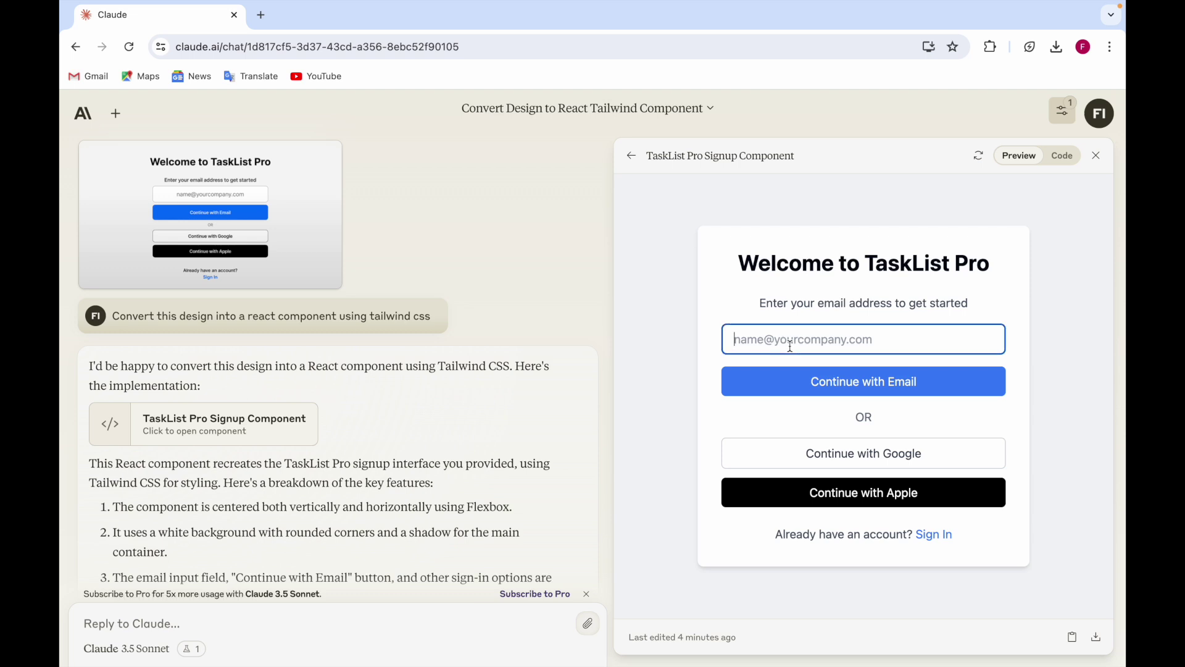
left_click(829, 390)
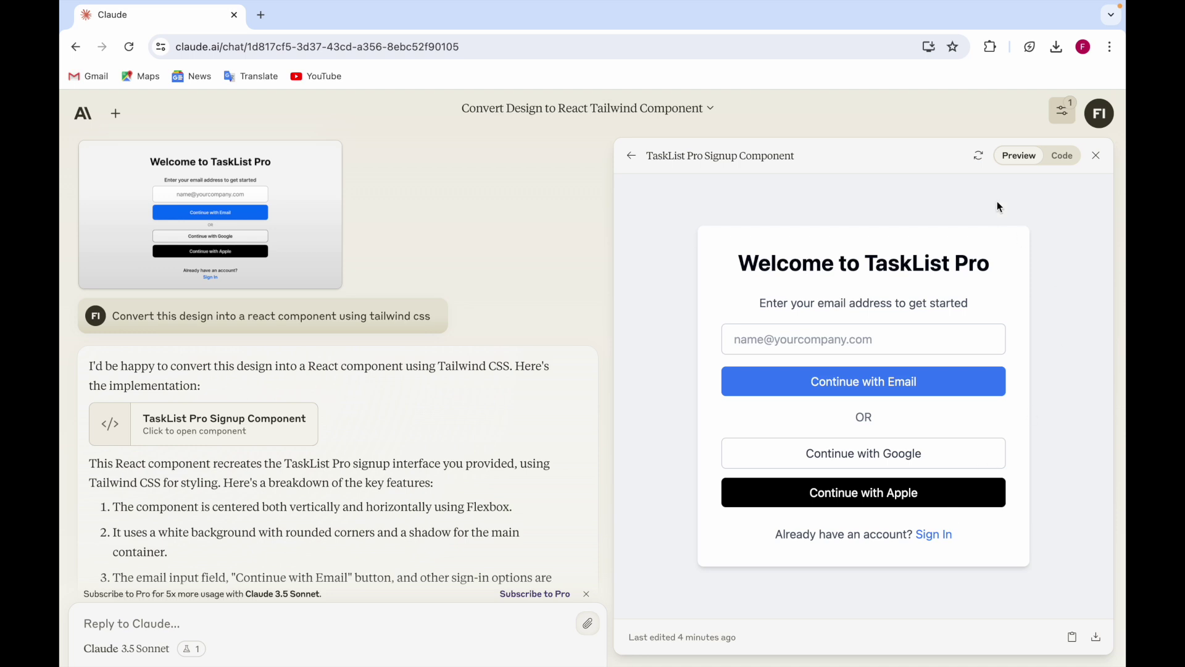
left_click(1064, 158)
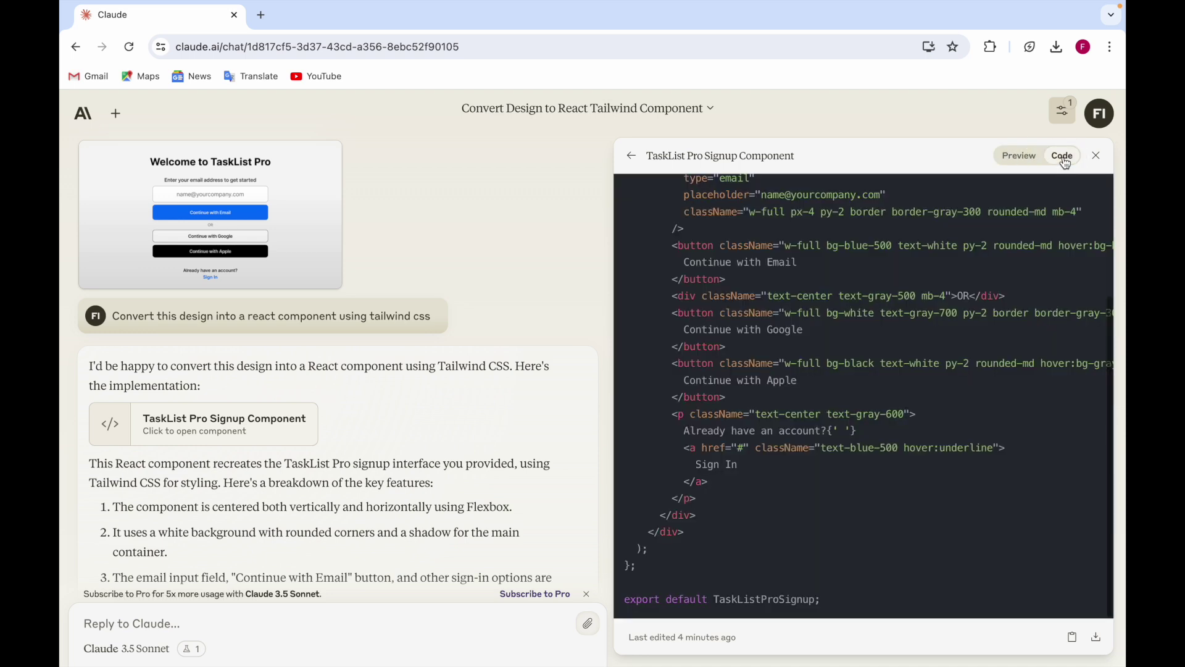